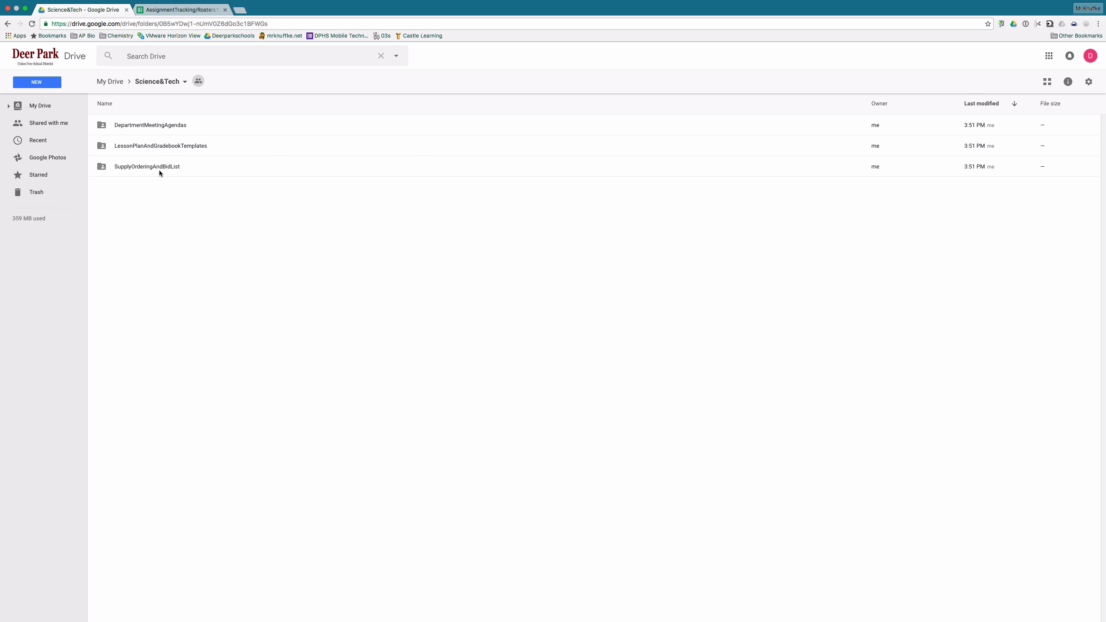
- Look through the SupplyOrderingAndBidList folder, its BidLists1617 subfolder and the DepartmentMeetingAgendas folder, returning to Science&Tech
double_click(162, 168)
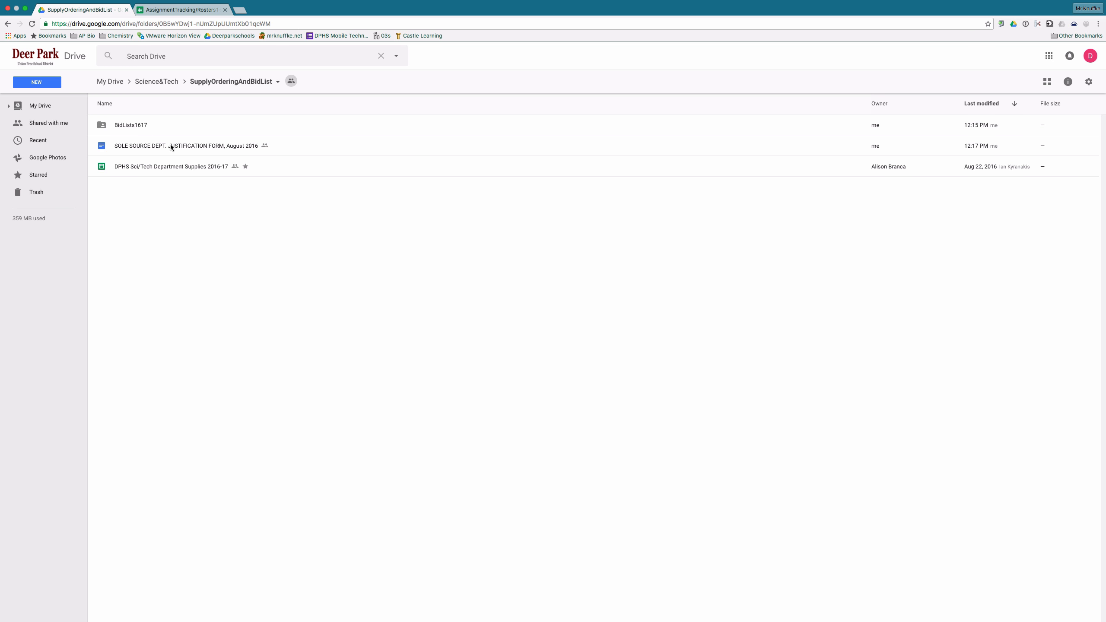
double_click(140, 125)
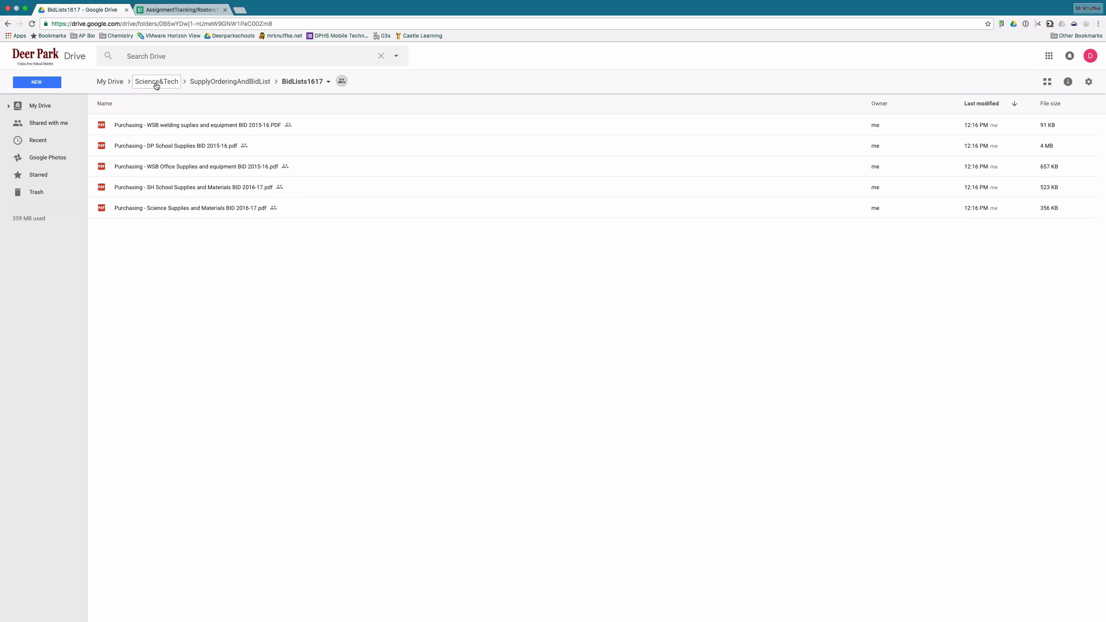
click(158, 83)
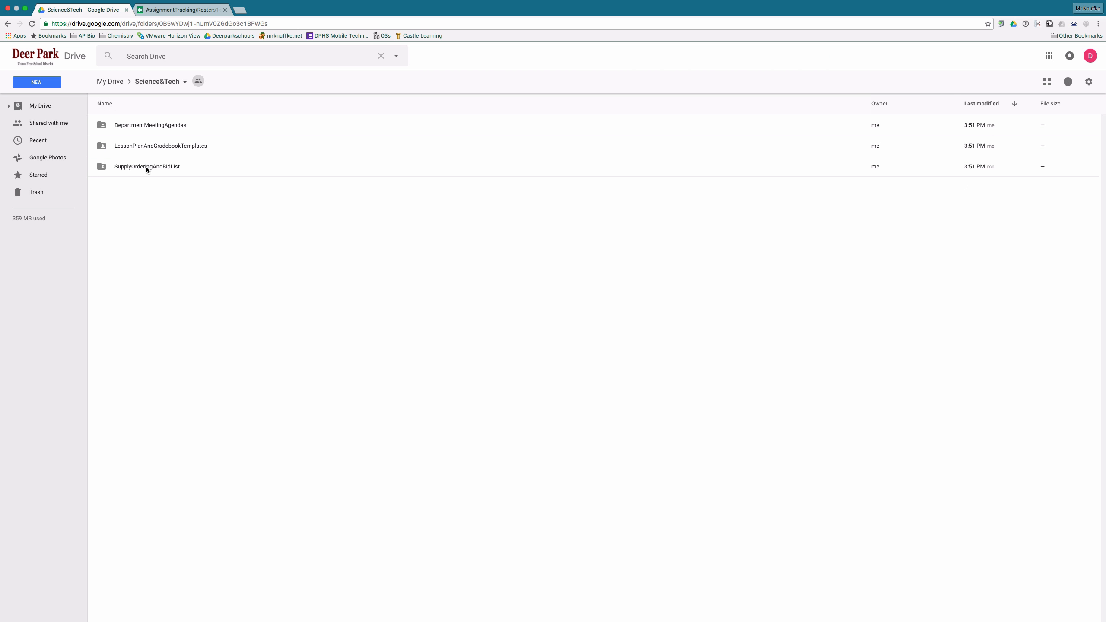
double_click(150, 125)
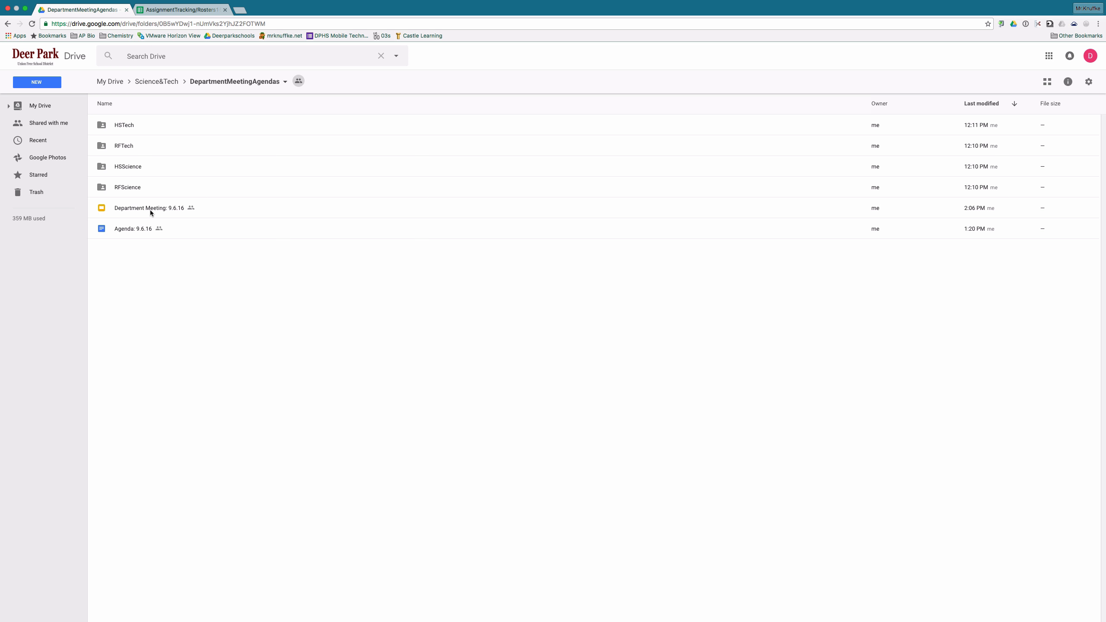
click(154, 83)
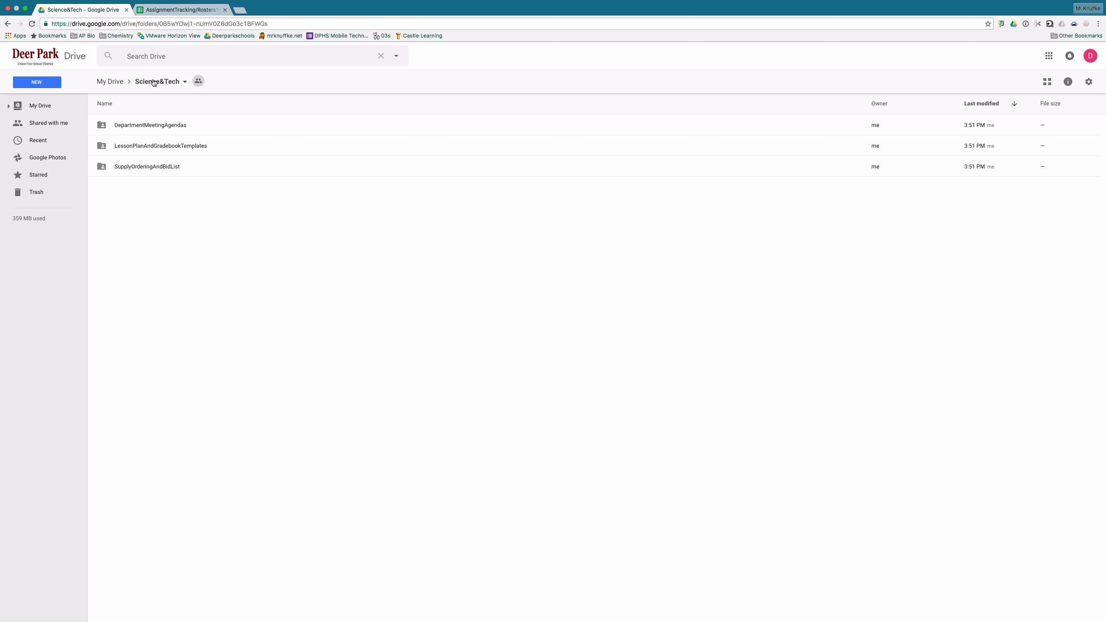
- Open Copy of Deer Park- Tenured Lesson Plan Template from LessonPlanTemplates inside the LessonPlanAndGradebookTemplates folder
double_click(170, 145)
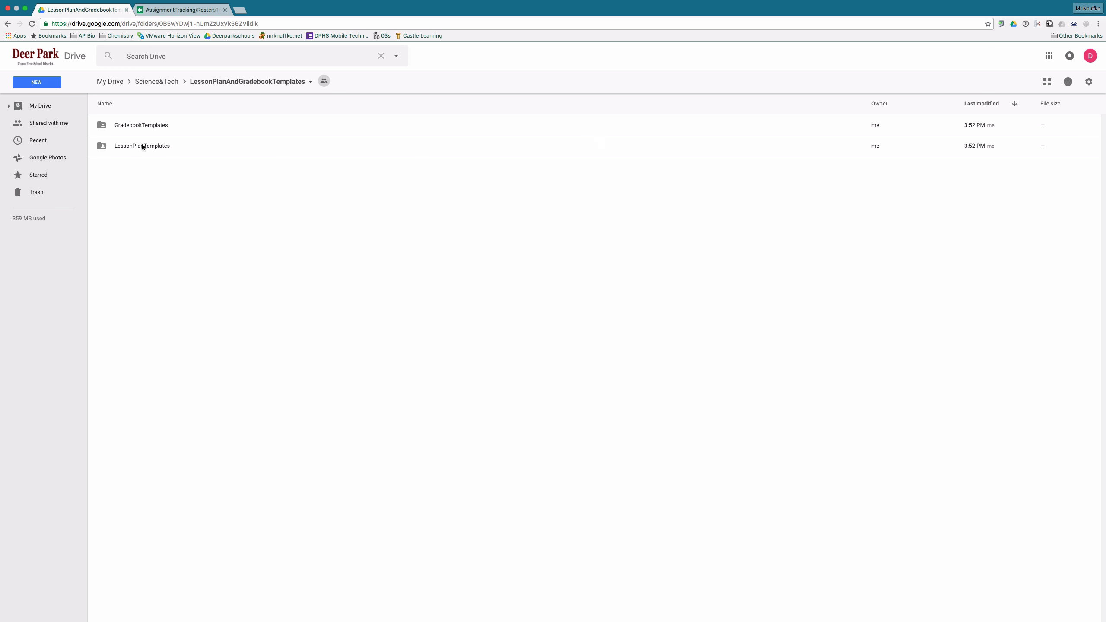
click(142, 147)
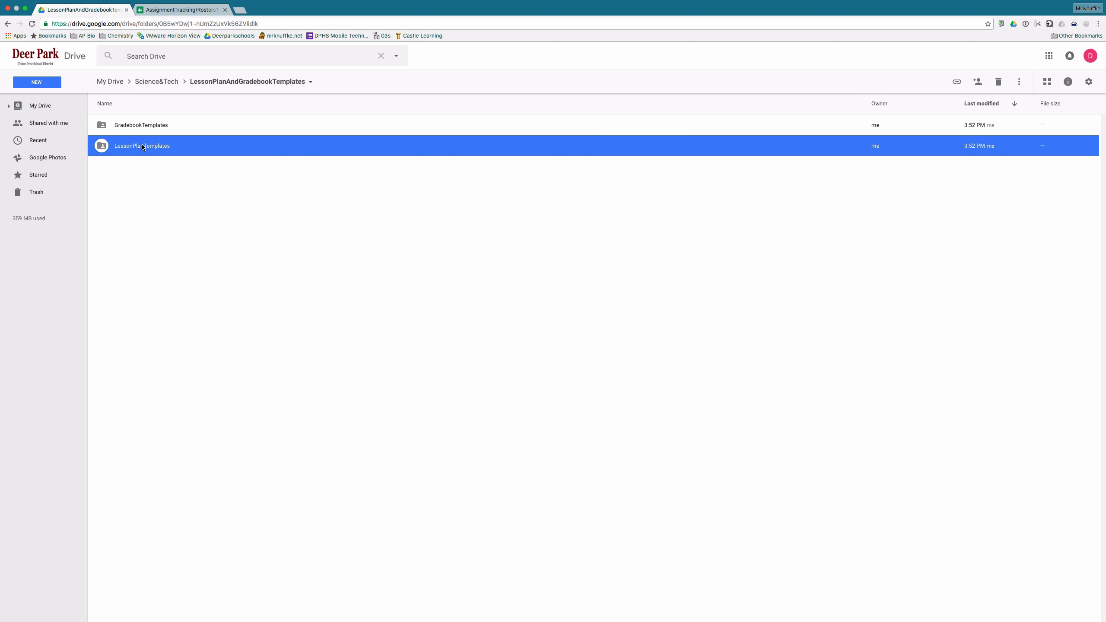
double_click(142, 147)
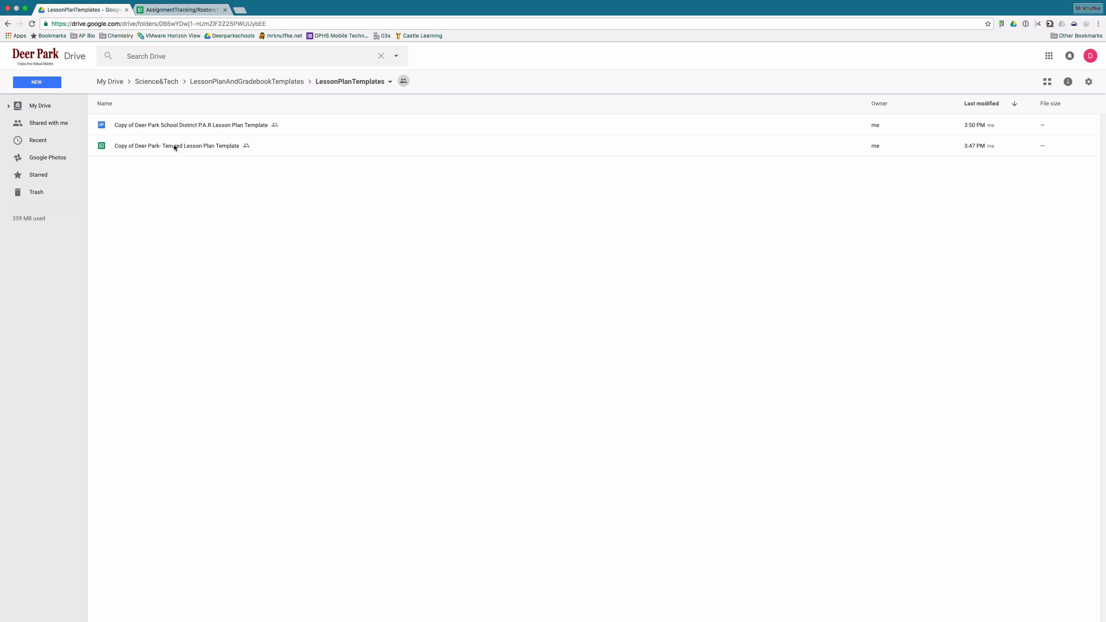
double_click(174, 146)
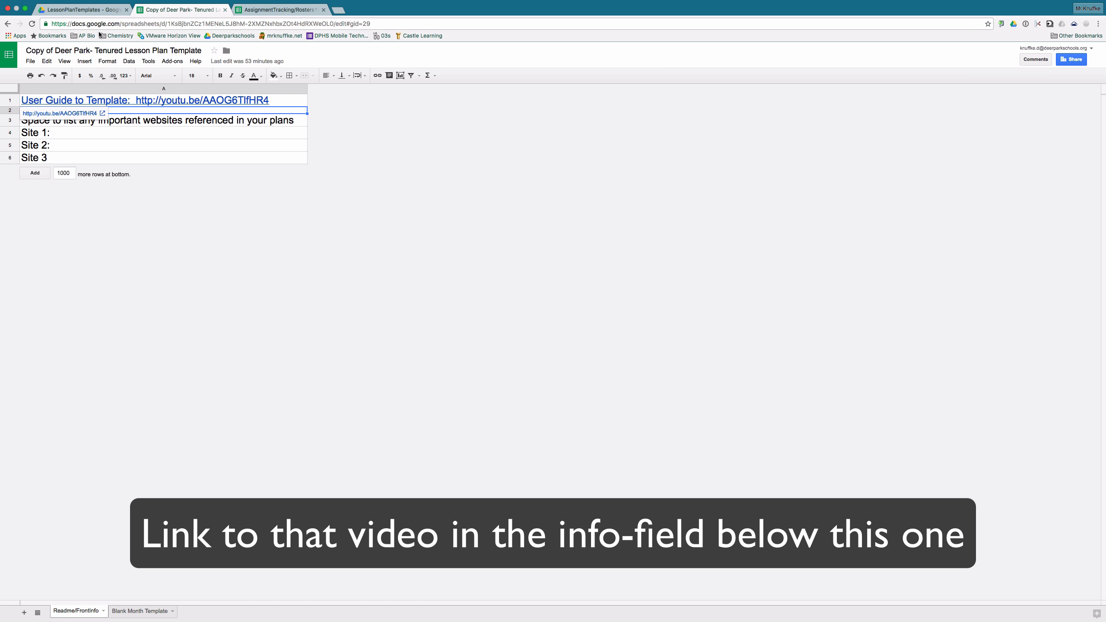
- Open Copy of Deer Park School District P.A.R Lesson Plan Template and check the file options available for the Tenured Lesson Plan Template
click(98, 10)
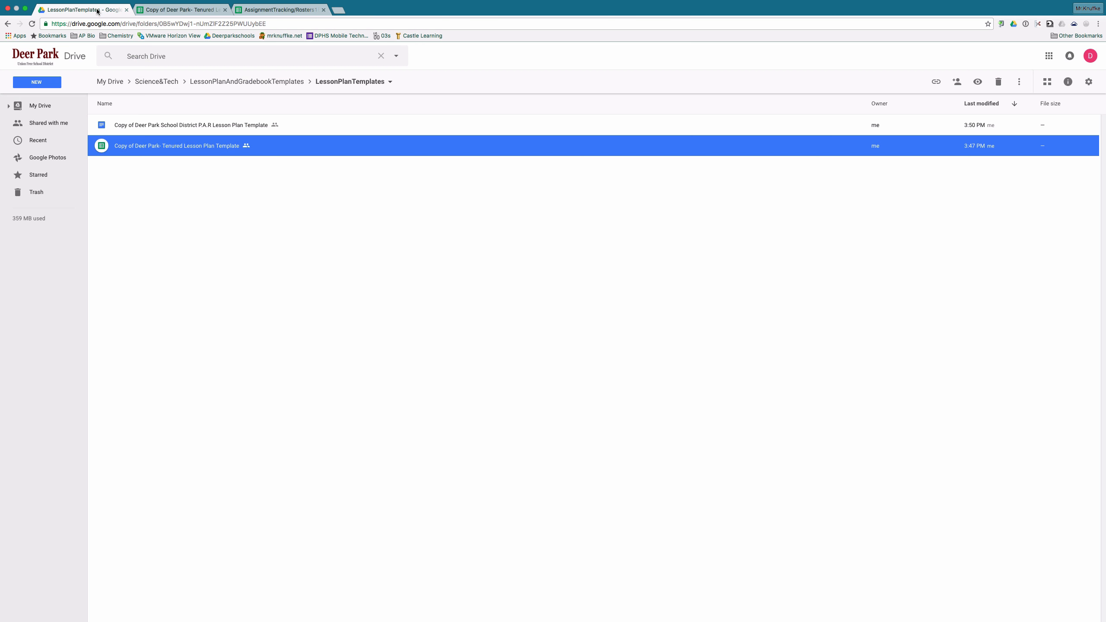
double_click(194, 125)
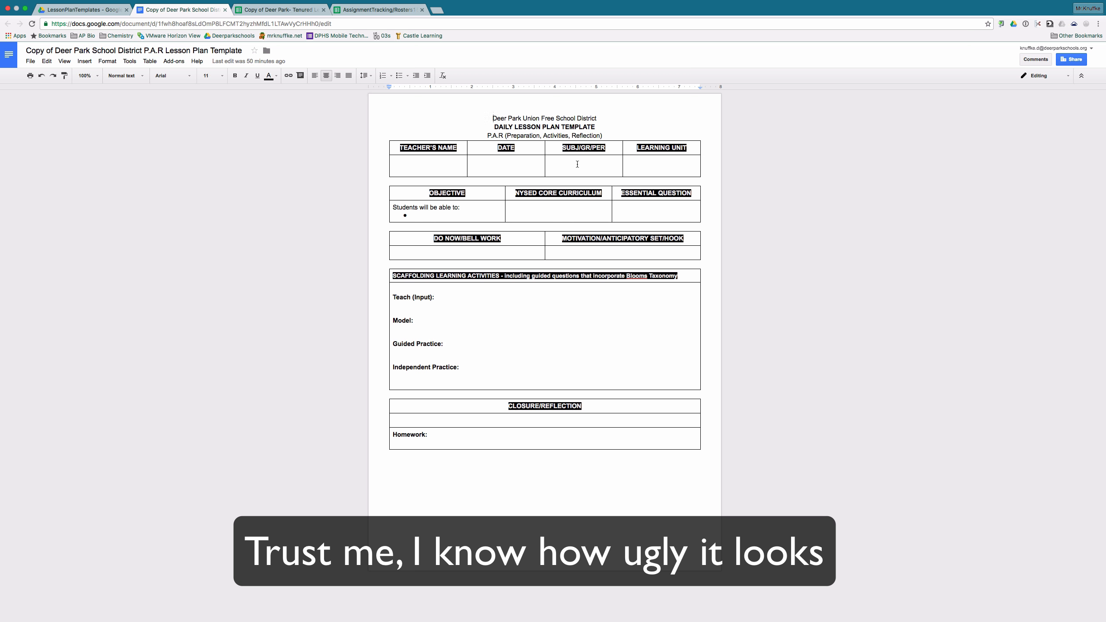
click(80, 9)
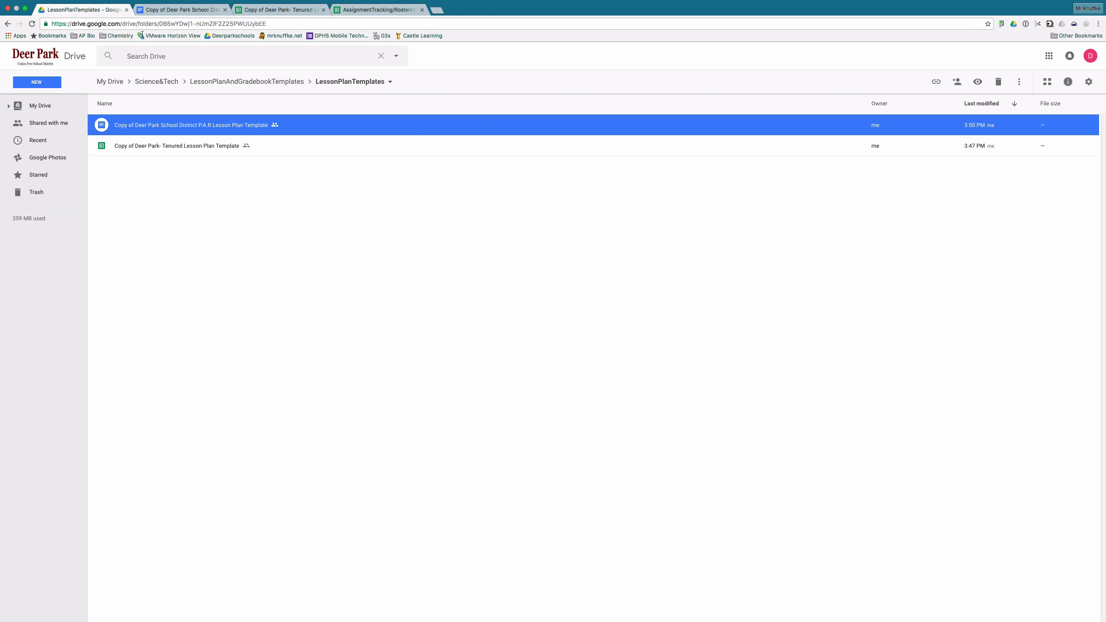
right_click(195, 145)
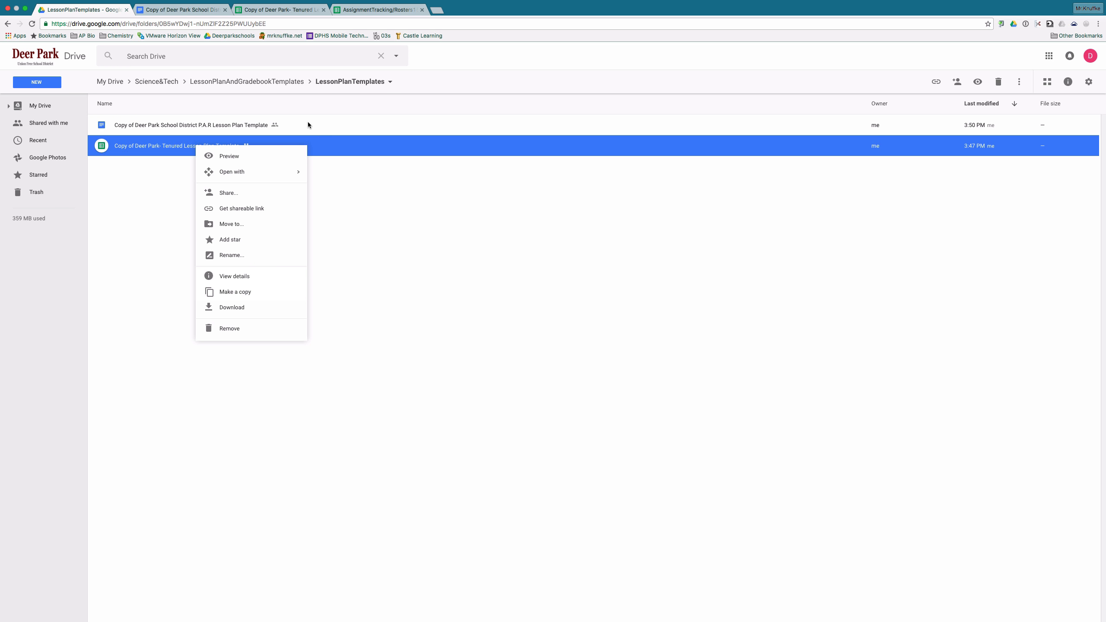
click(391, 165)
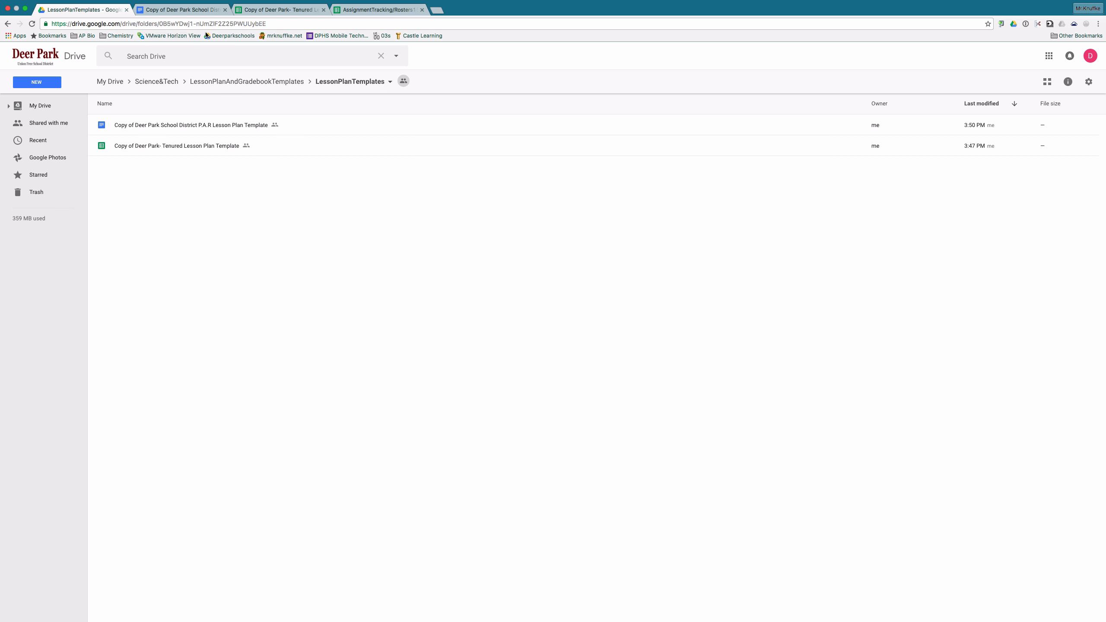
- Review the sharing settings of the Tenured Lesson Plan Template spreadsheet, including the permission levels for invited people
click(287, 10)
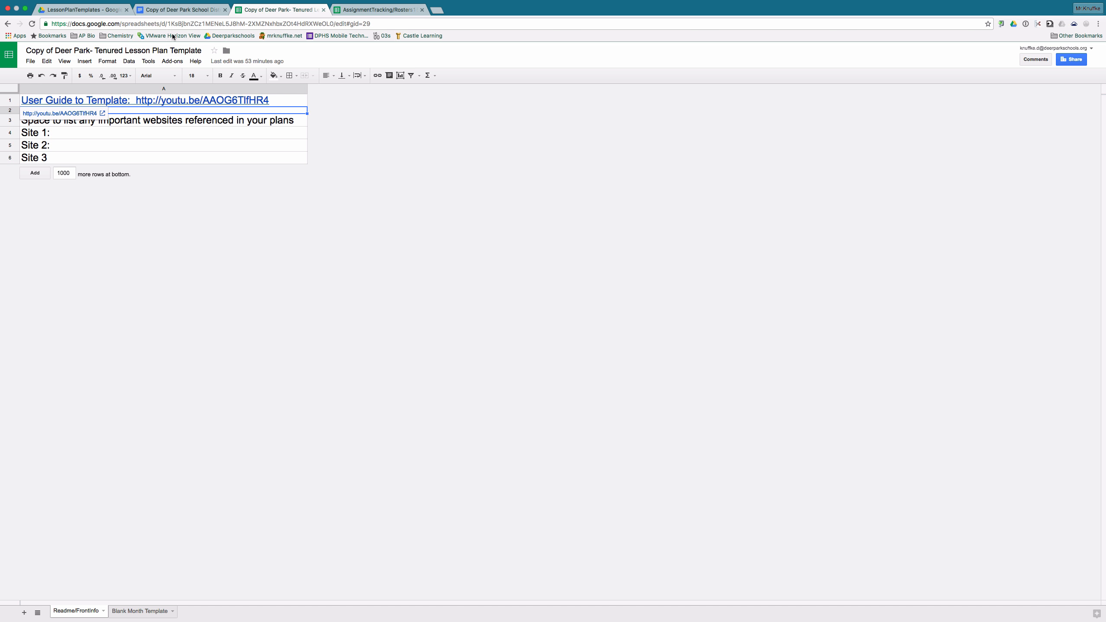
click(1076, 62)
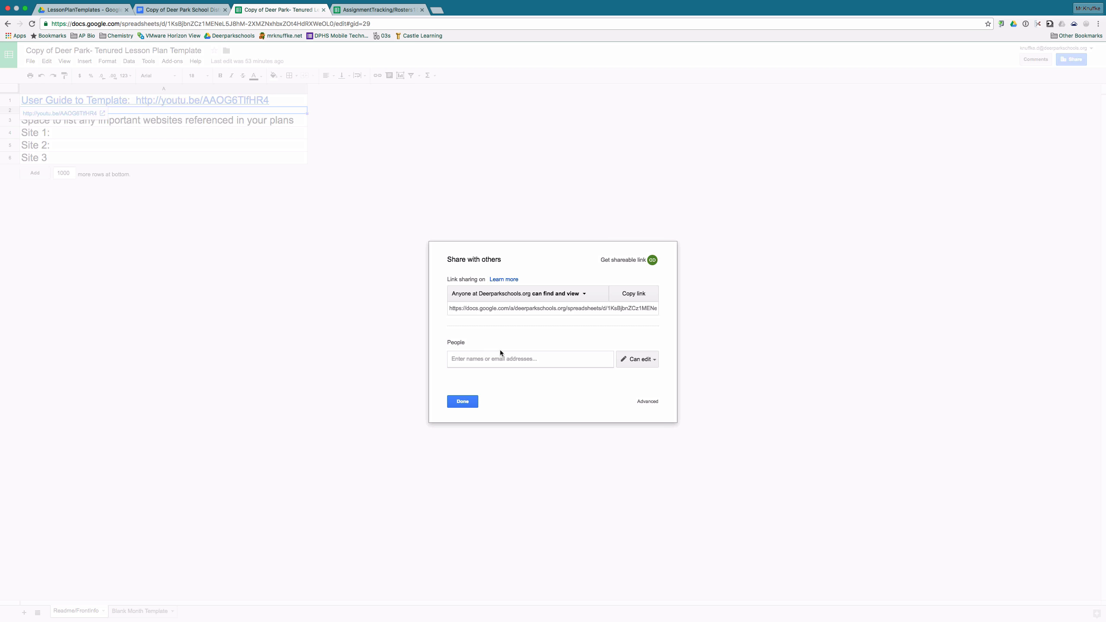
click(469, 360)
click(646, 361)
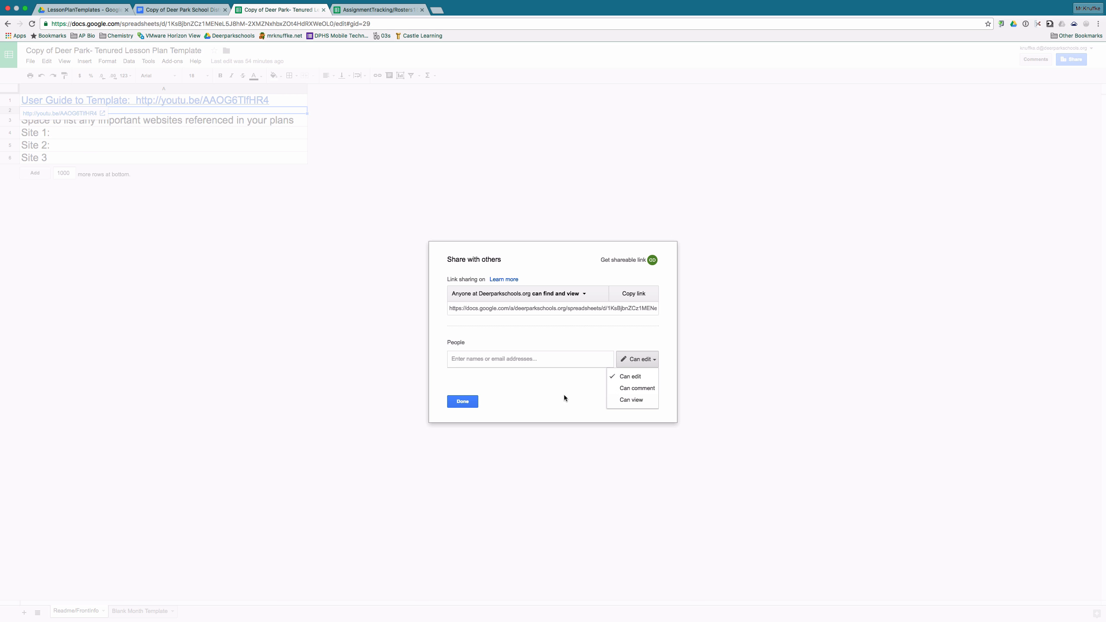
click(769, 296)
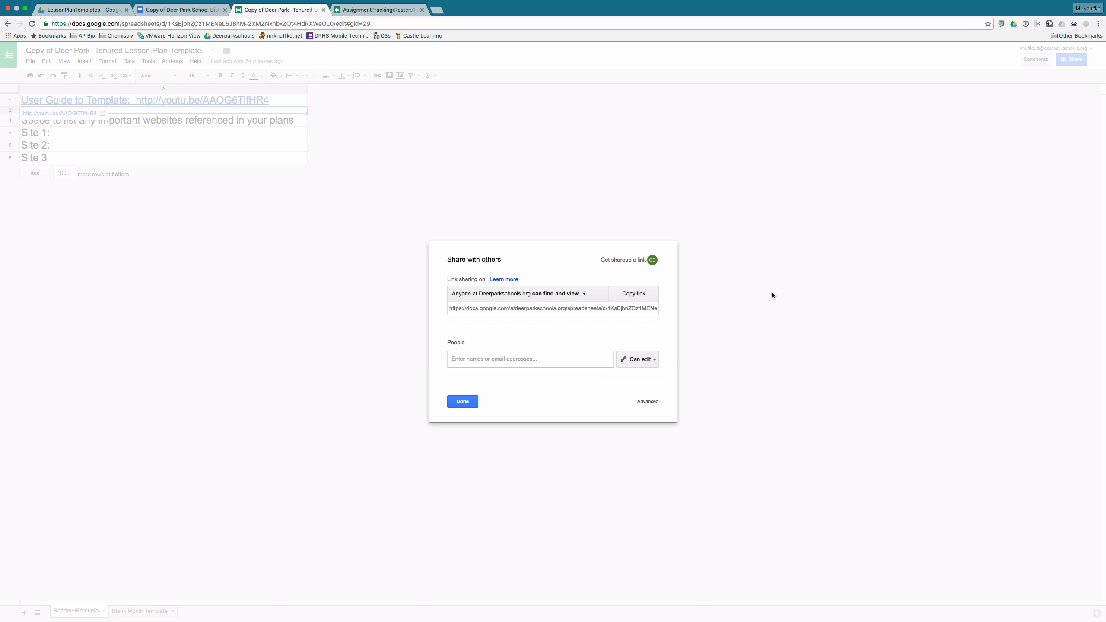
click(457, 400)
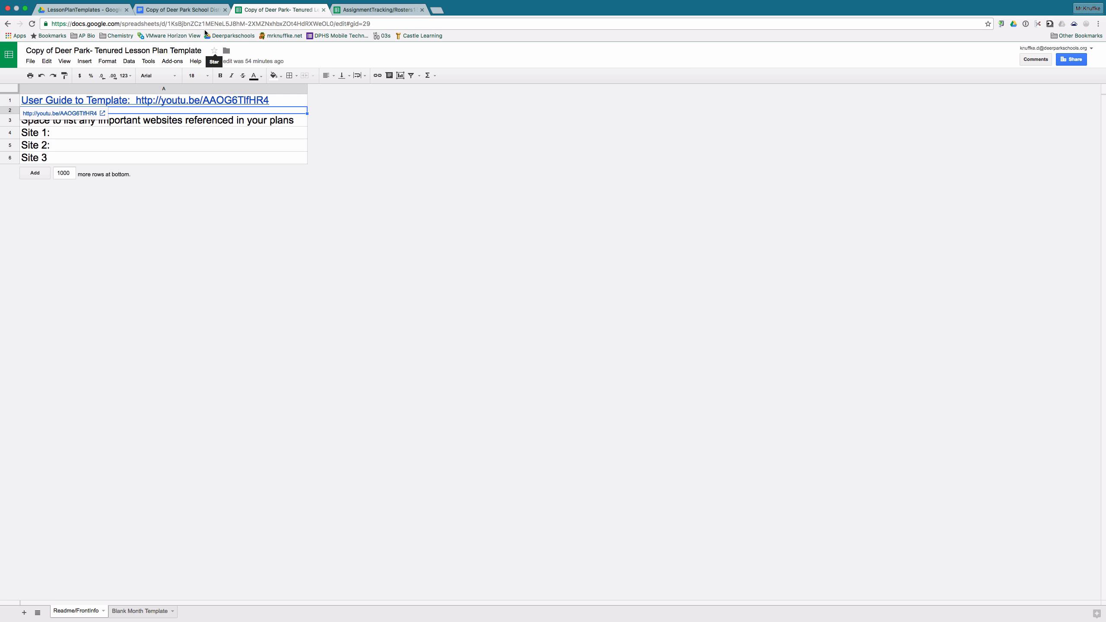
- Return to Drive and go from My Drive through Science&Tech and LessonPlanAndGradebookTemplates to the GradebookTemplates folder
click(181, 10)
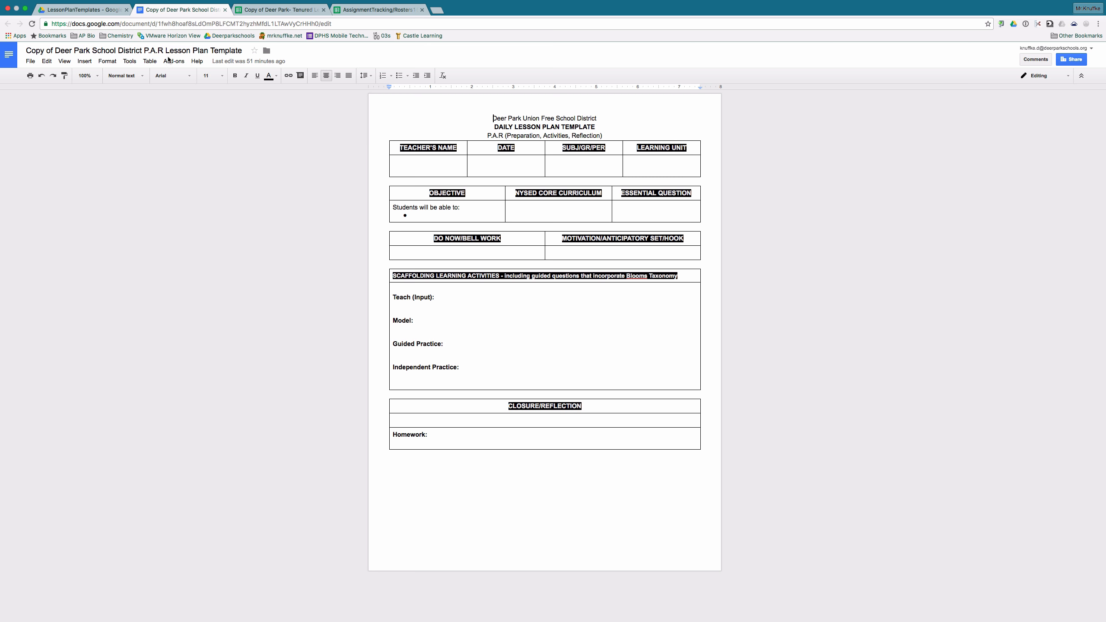
click(80, 10)
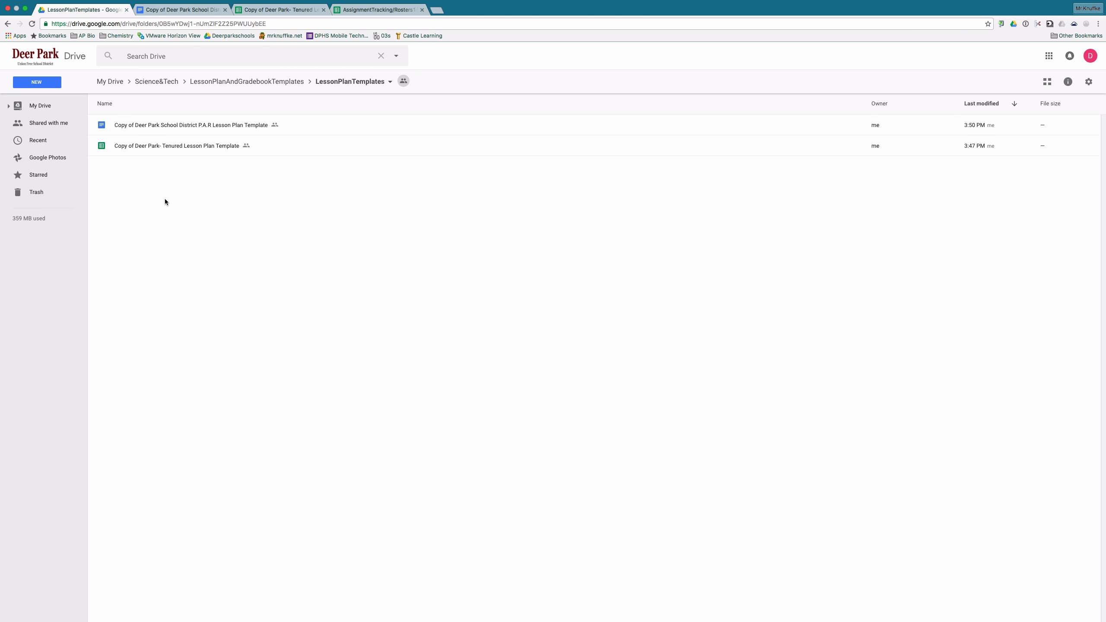
click(112, 84)
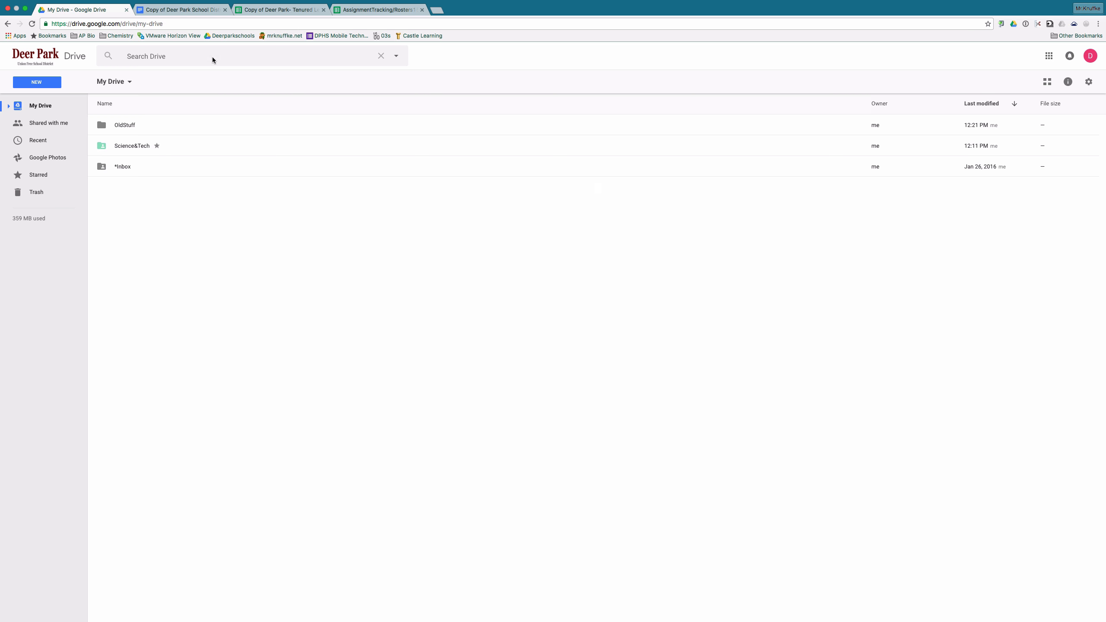
double_click(128, 144)
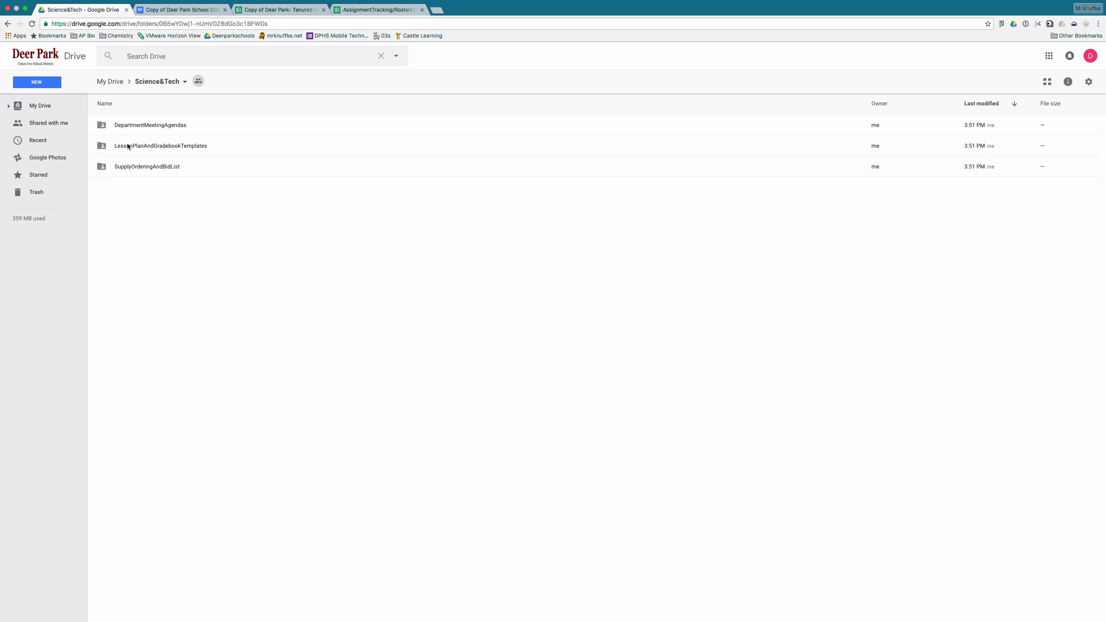
double_click(153, 146)
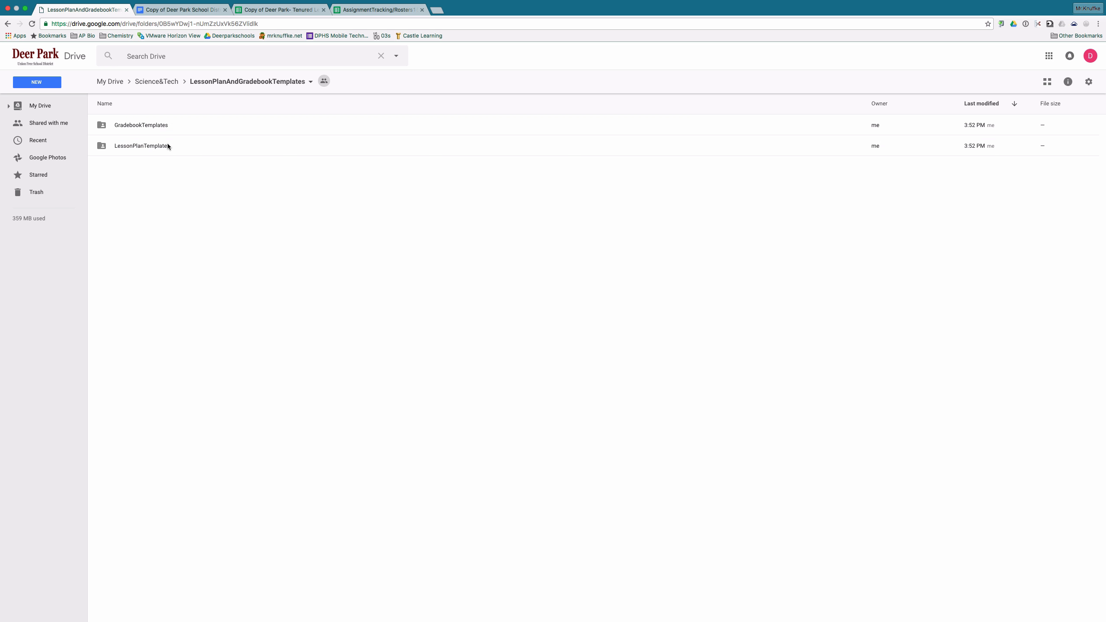
click(154, 125)
double_click(155, 125)
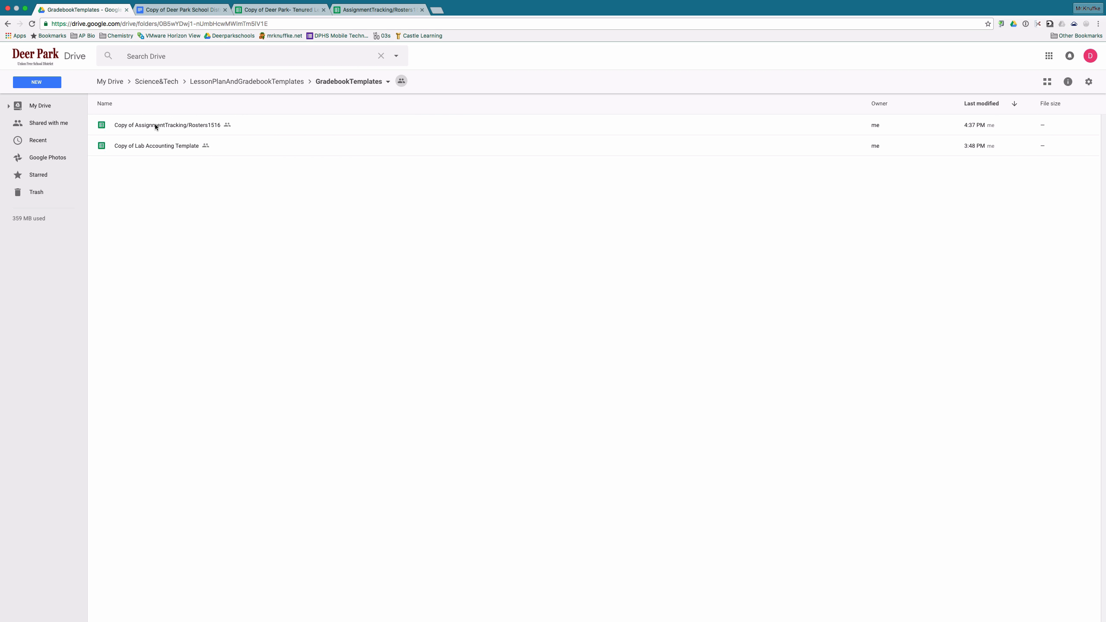
- Open the Copy of AssignmentTracking/Rosters1516 and Copy of Lab Accounting Template spreadsheets
double_click(154, 125)
click(95, 4)
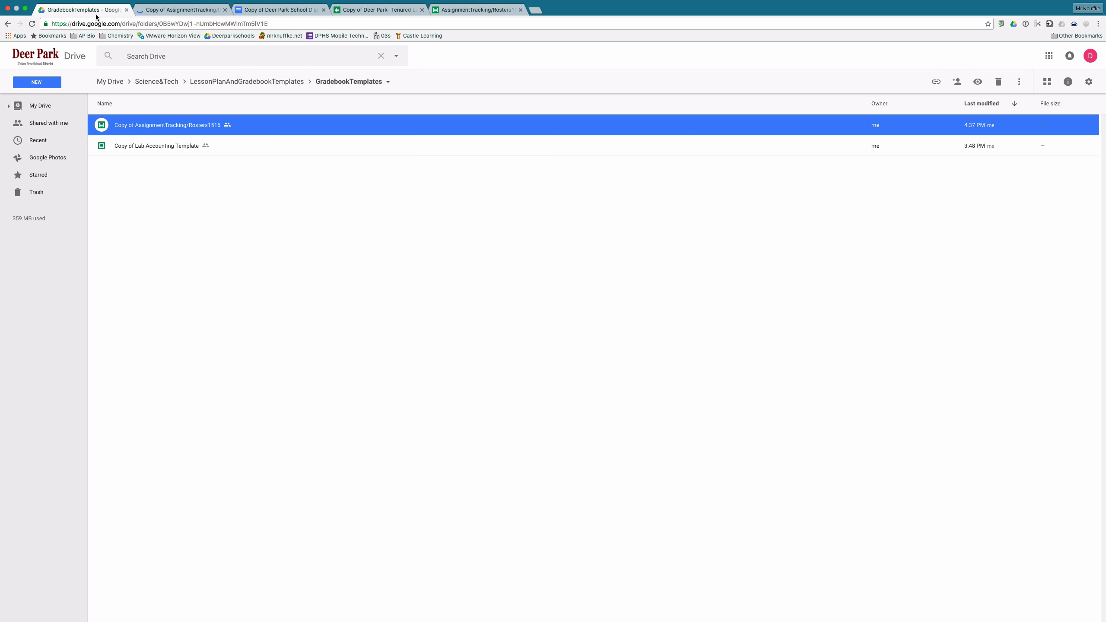
double_click(145, 146)
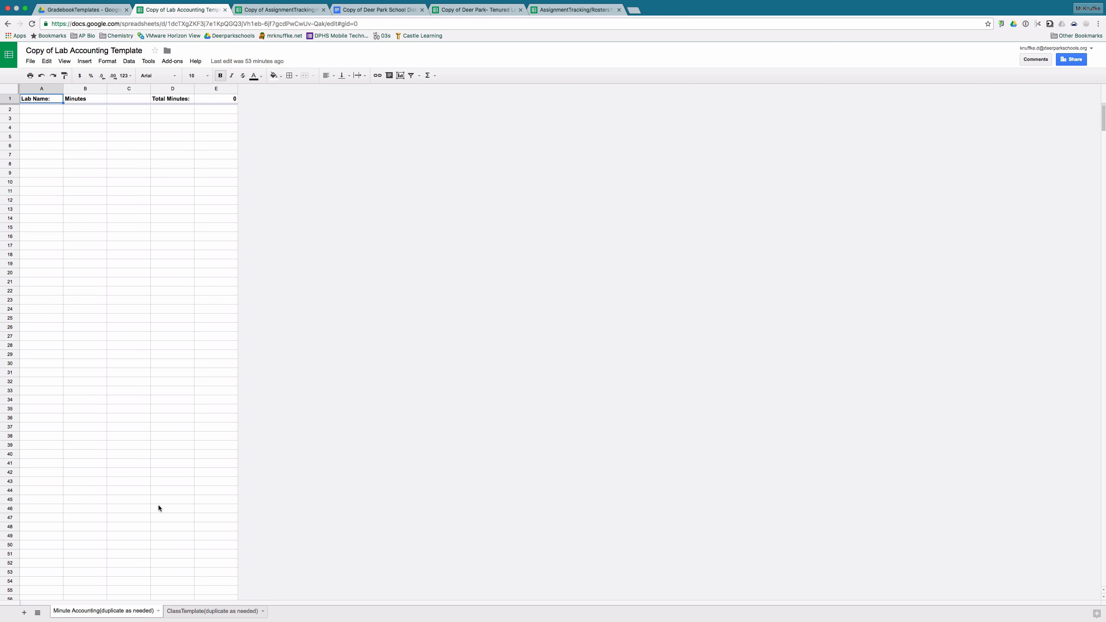
- Examine the ClassTemplate sheet of the lab accounting spreadsheet, from the names column across to the Total Minutes column
click(215, 610)
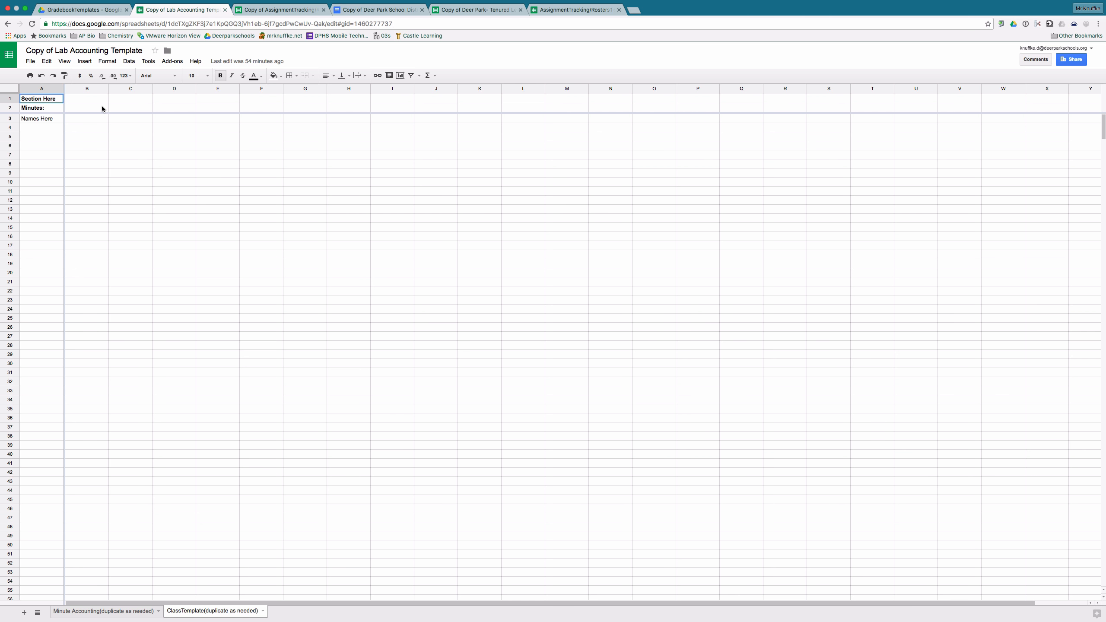
click(88, 116)
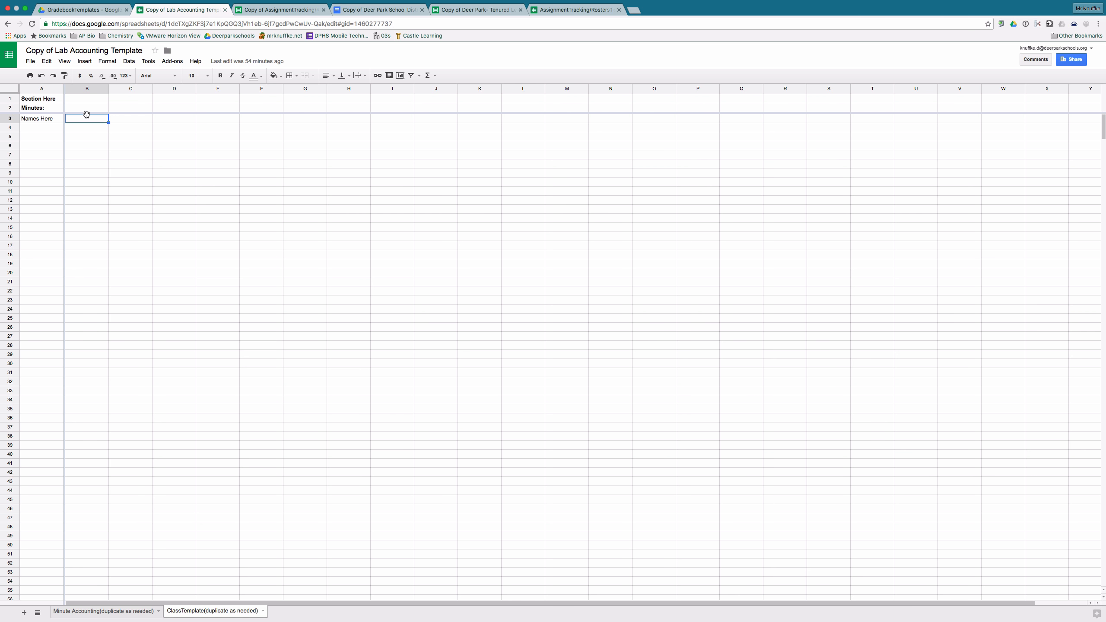
scroll(345, 176, right, 2)
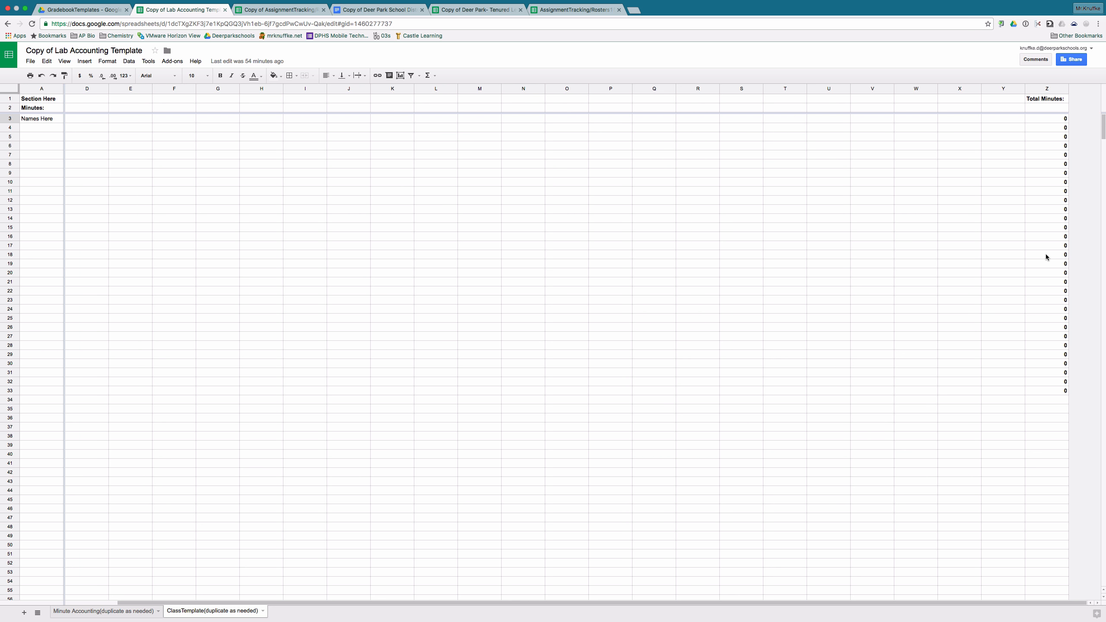
scroll(959, 280, left, 2)
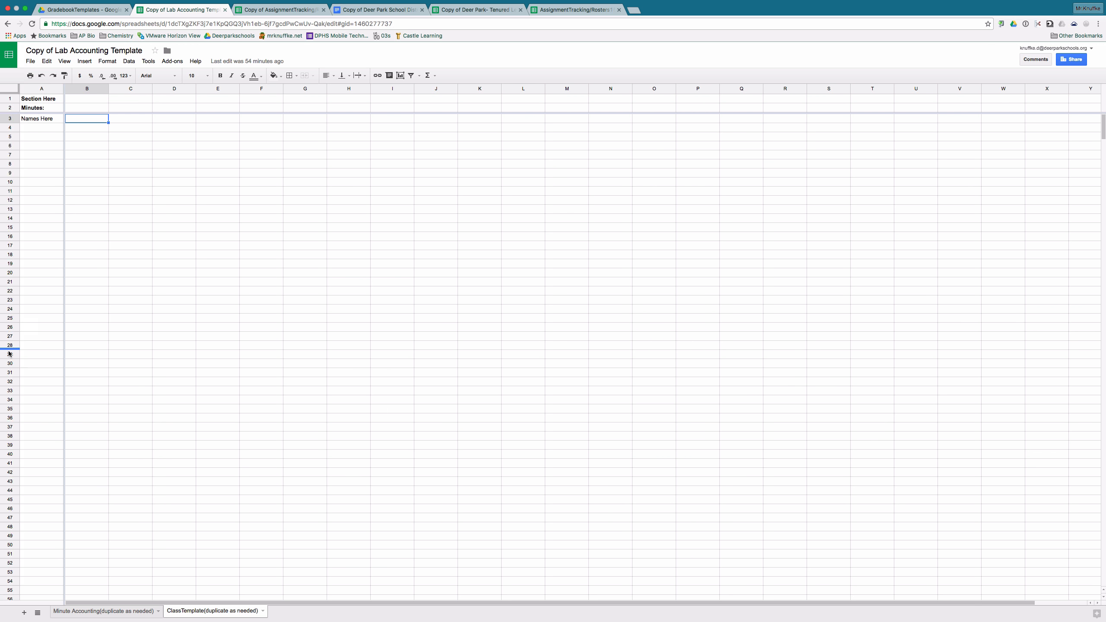
- Fill the whole of row 28 on the ClassTemplate sheet with black
click(26, 346)
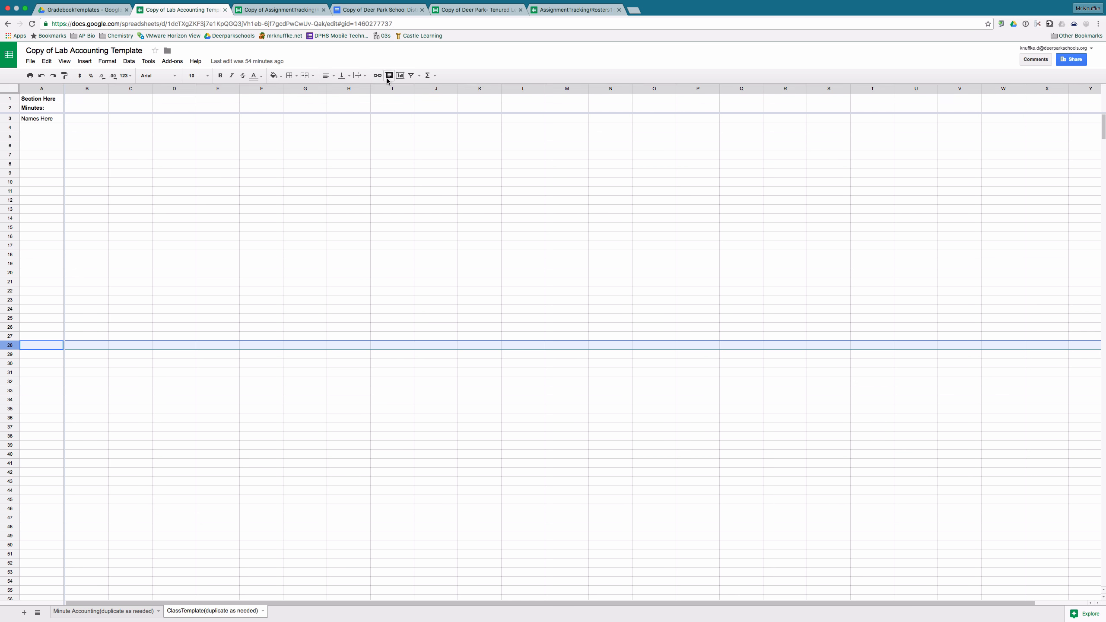
click(275, 75)
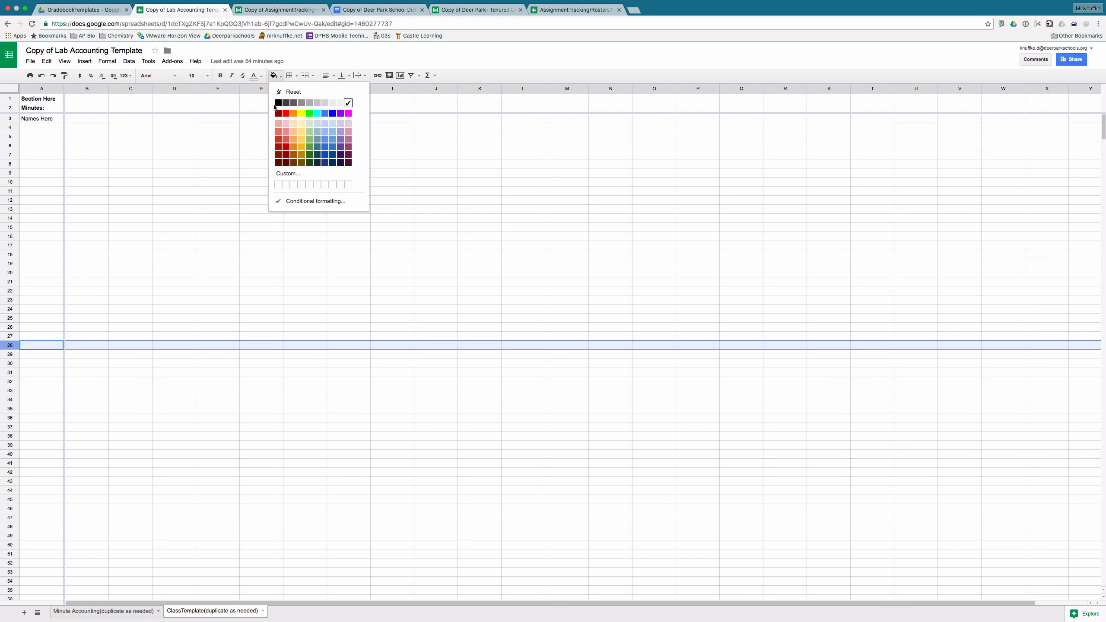
click(283, 92)
click(273, 76)
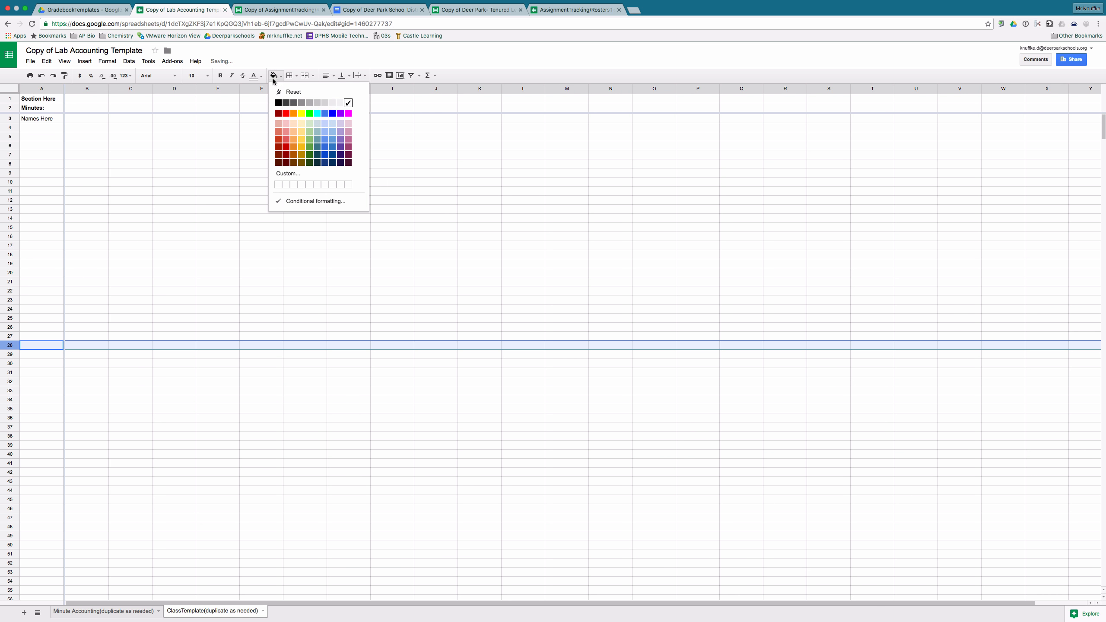
click(278, 102)
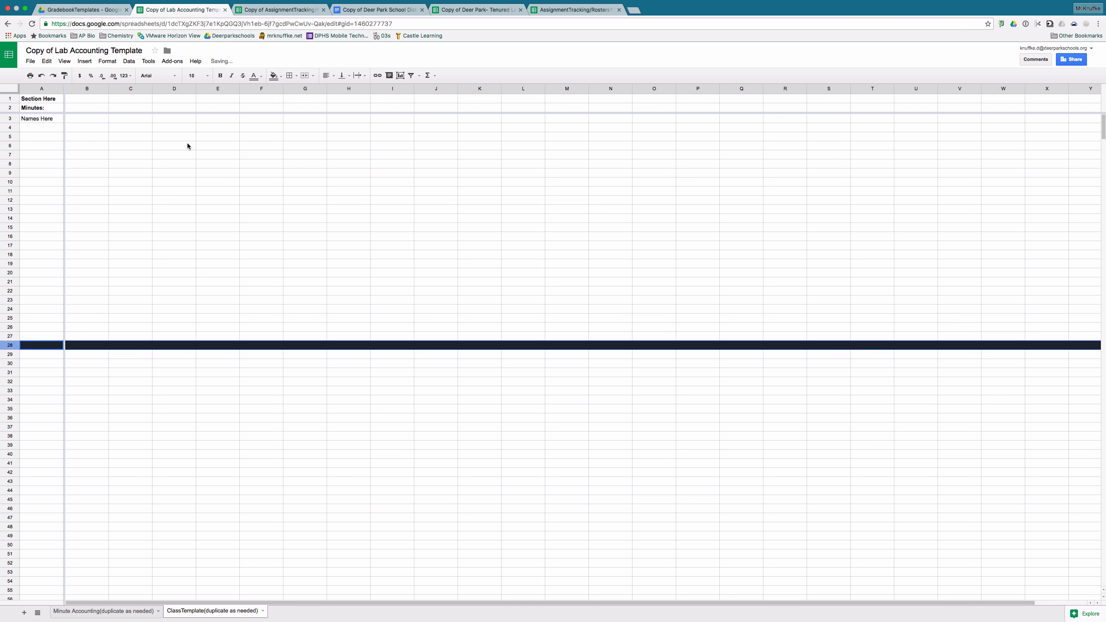
- Reset the fill color of row 28 on the ClassTemplate sheet
click(274, 75)
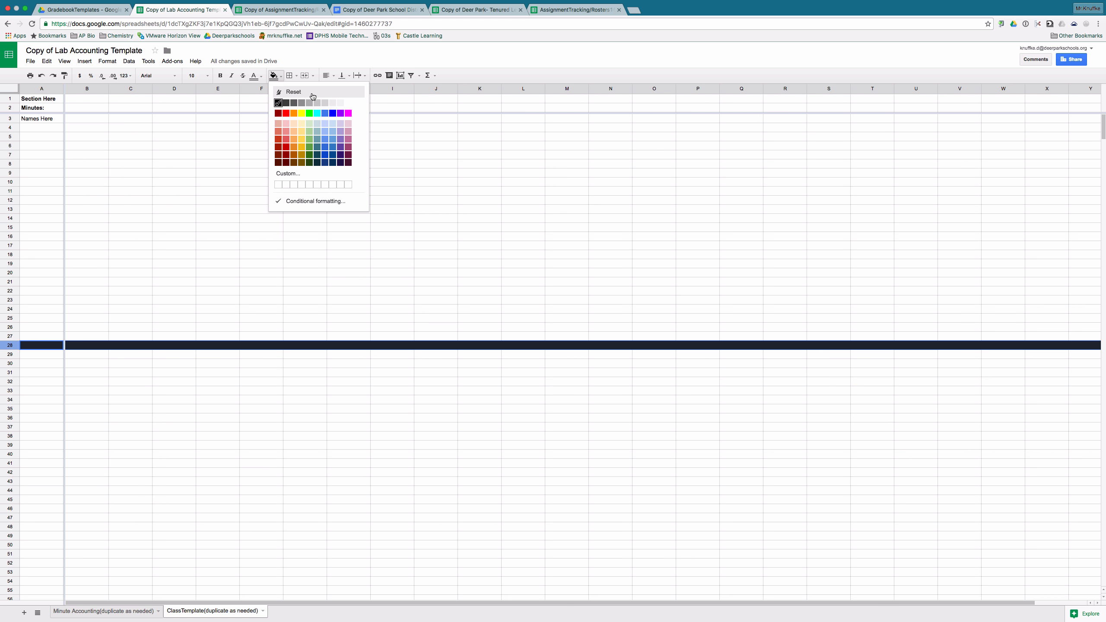
click(305, 93)
- Enter a sample value of 6 in cell B3 beside the names column and clear it again
click(91, 119)
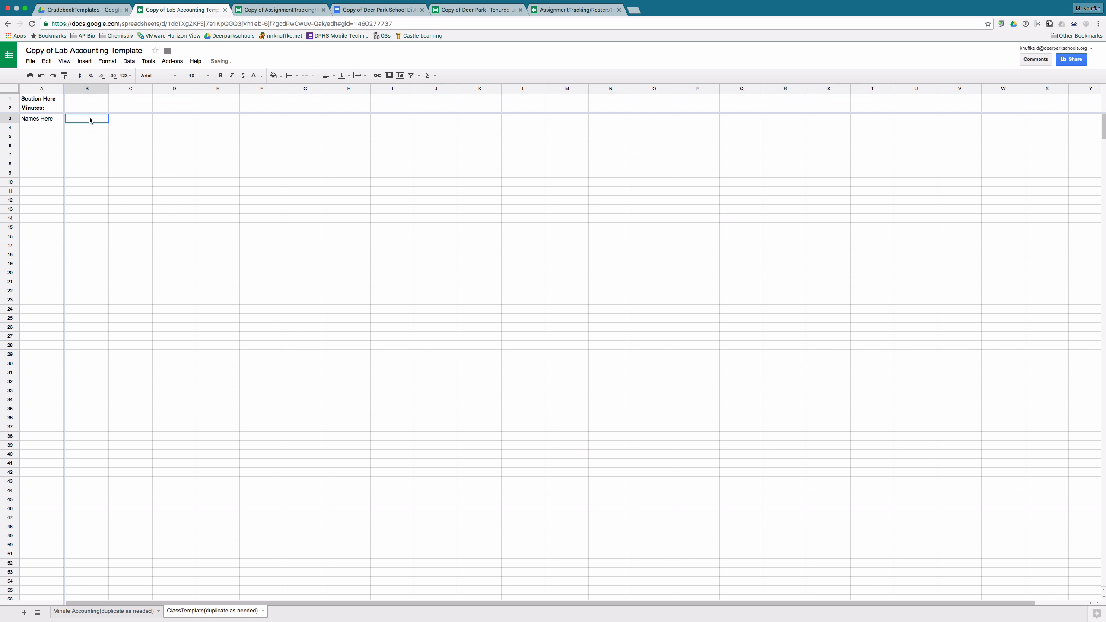
text(6)
key(Return)
click(105, 121)
key(BackSpace)
- Close Copy of Lab Accounting Template and open the RosterTemplate sheet of Copy of AssignmentTracking/Rosters1516
click(226, 10)
click(189, 13)
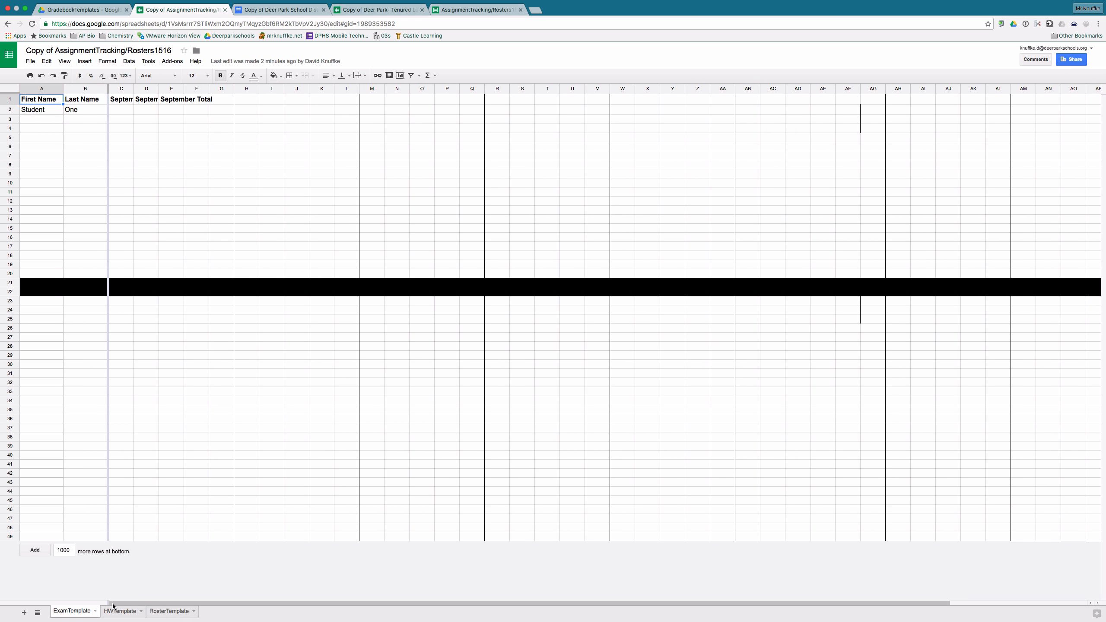
click(160, 611)
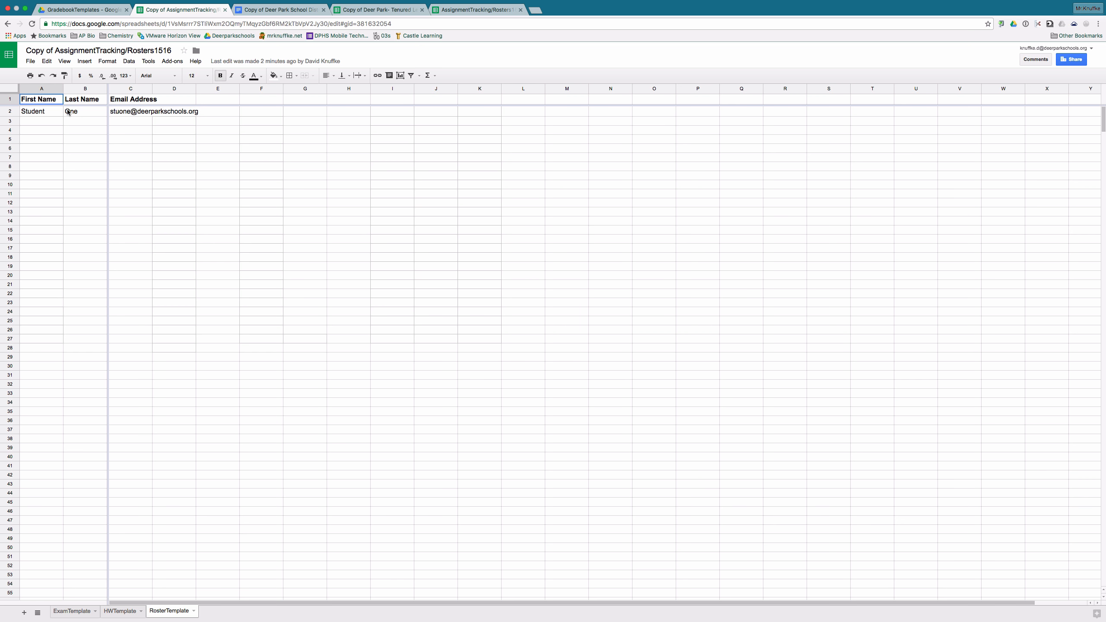
- Fill the email address in C2 down to row 15 and add first name Student, last name Two in row 3
click(134, 112)
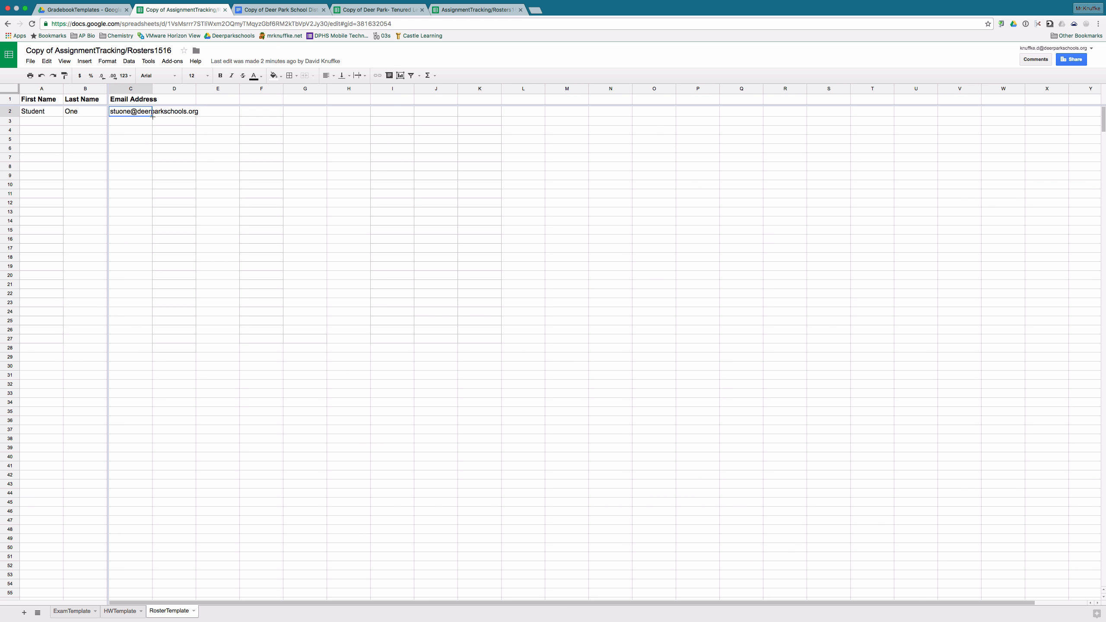
drag(149, 155, 137, 227)
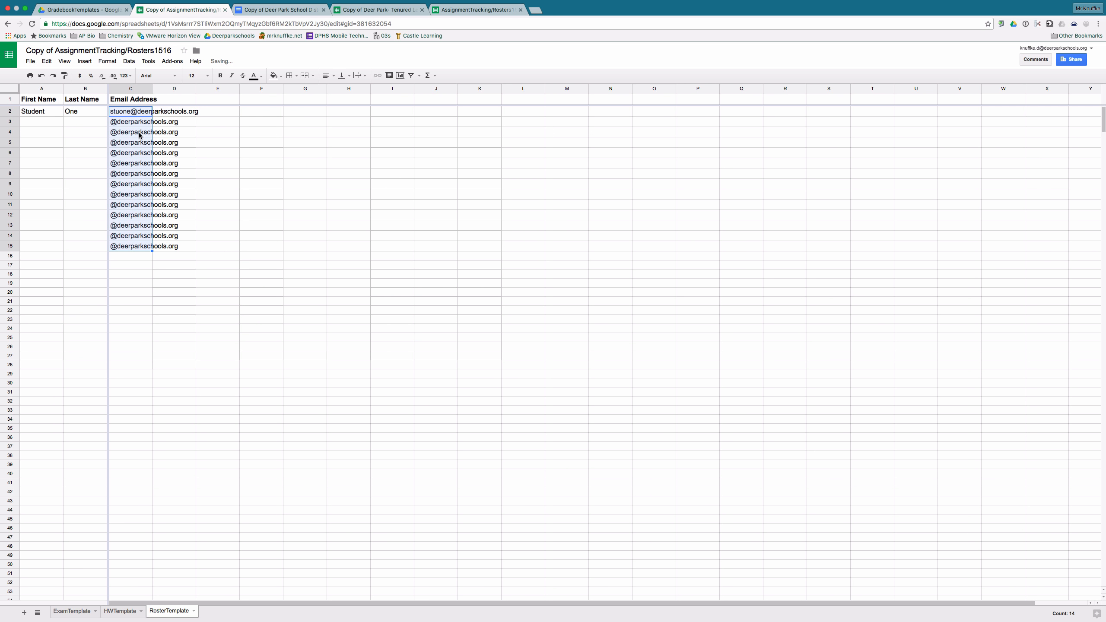
click(52, 124)
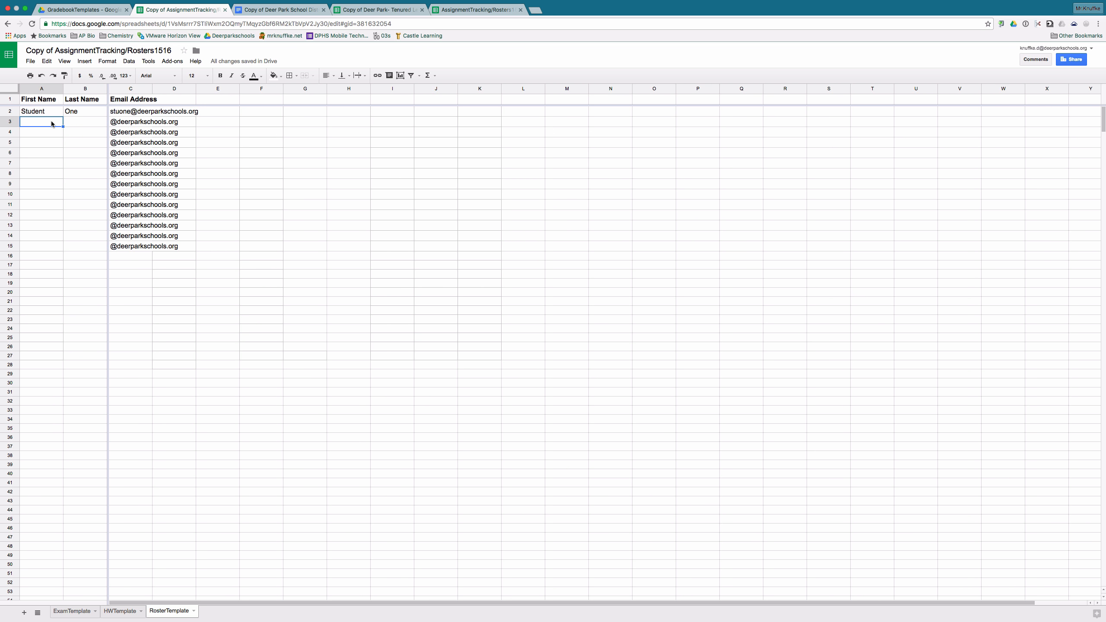
text(Student)
key(Tab)
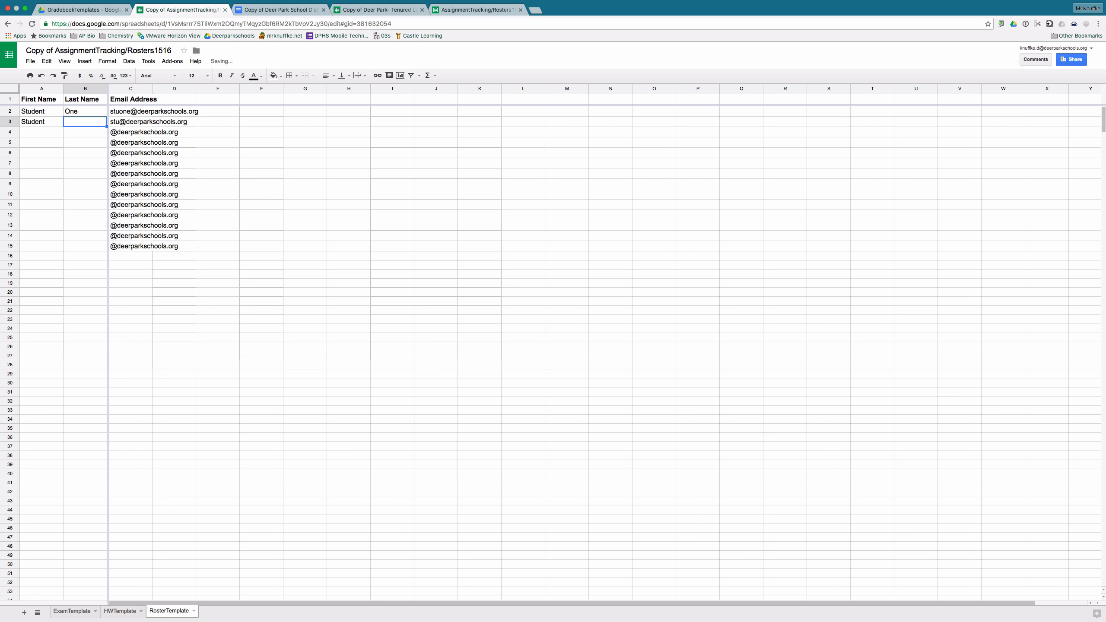
text(Two)
key(Return)
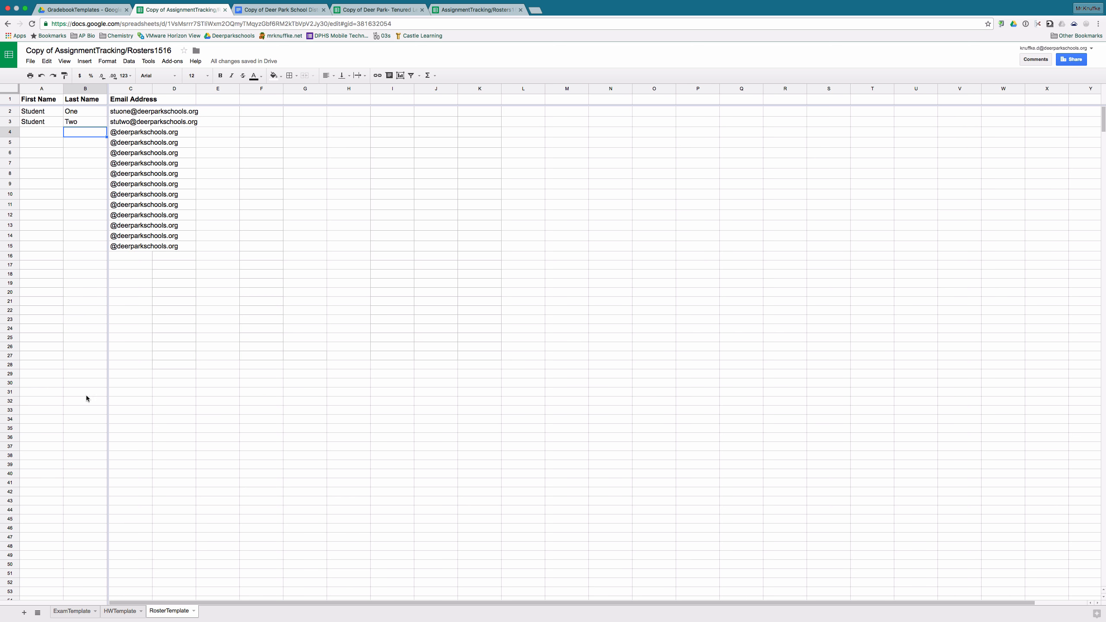
- Compare the HWTemplate and RosterTemplate name columns, select roster range A2:B26, and return to the HWTemplate sheet
click(120, 611)
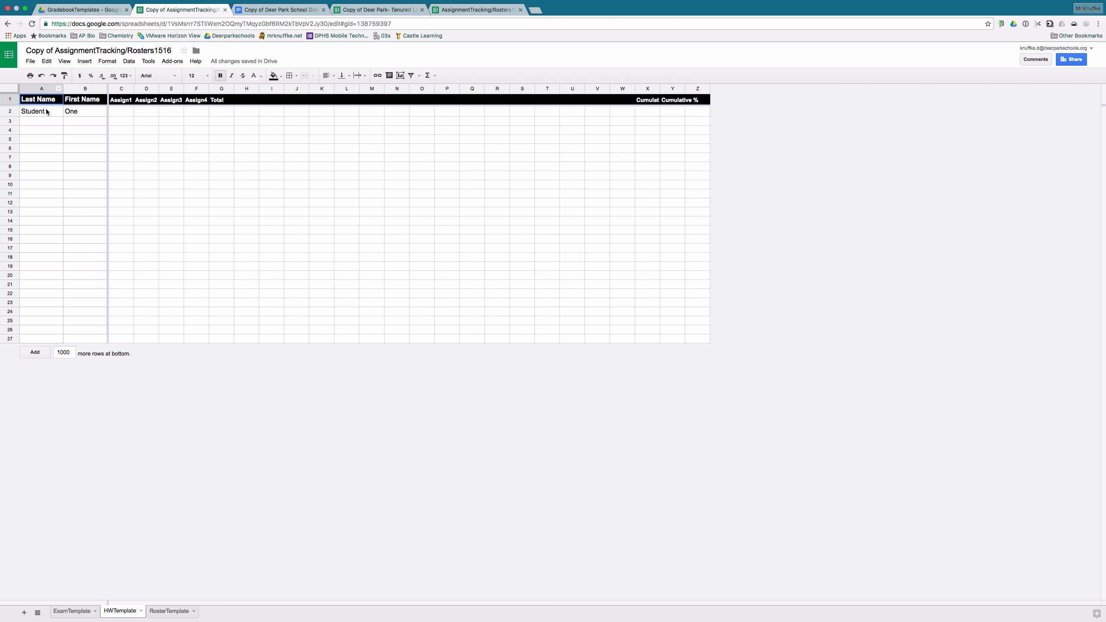
click(176, 611)
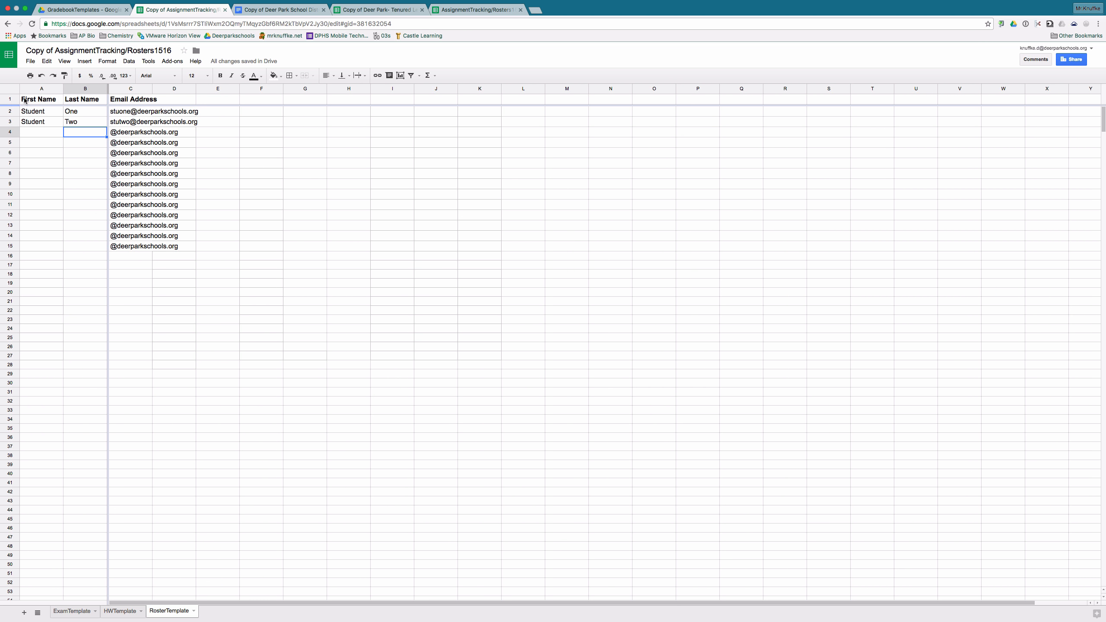
drag(33, 111, 91, 349)
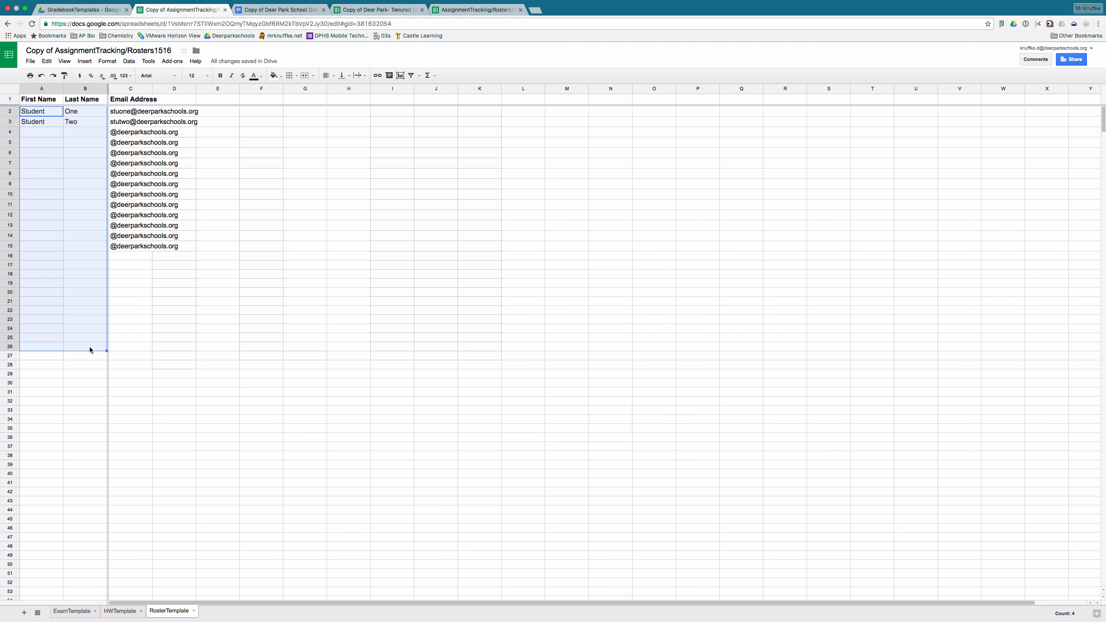
click(120, 611)
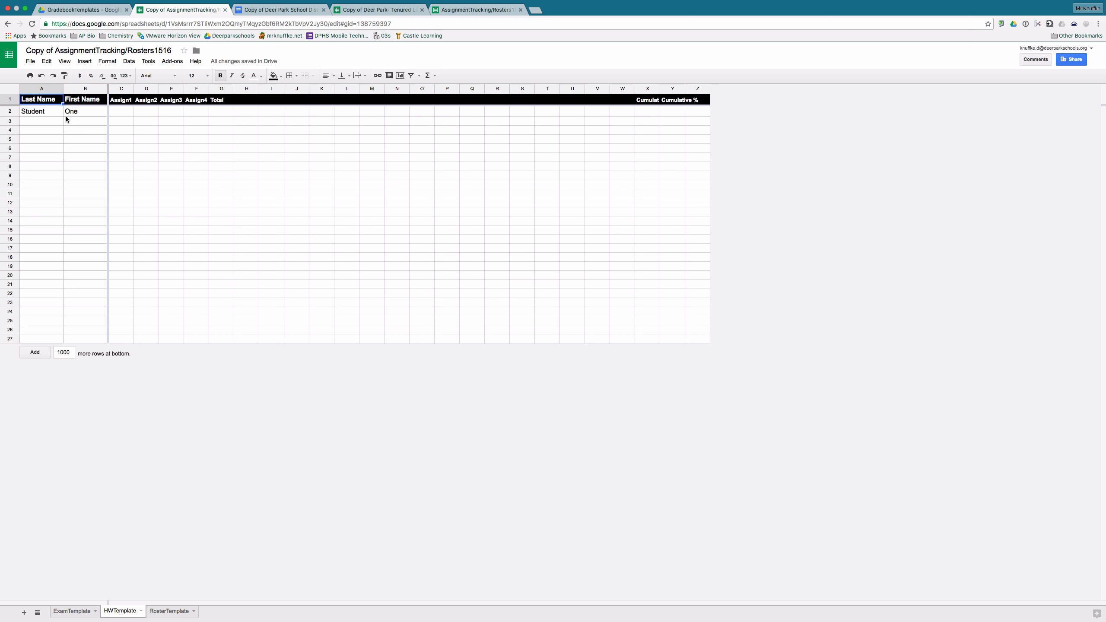
- Enter scores of 5, 5, 3 and 0 for Assign1 through Assign4 in row 2 of the HWTemplate sheet
click(122, 112)
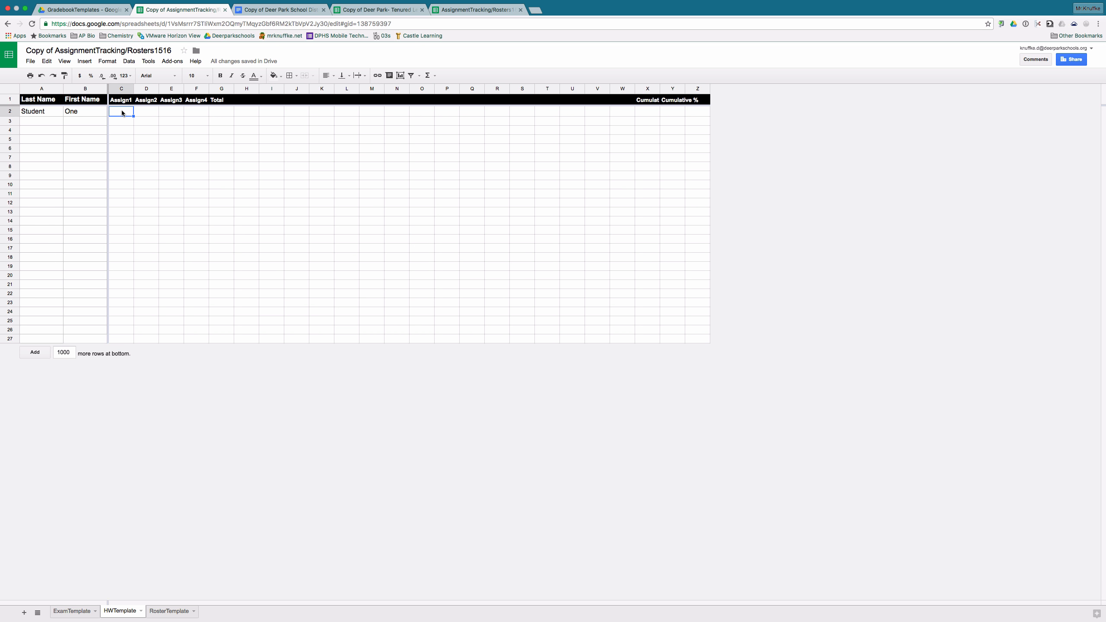
text(5)
key(Tab)
text(5)
key(Tab)
text(3)
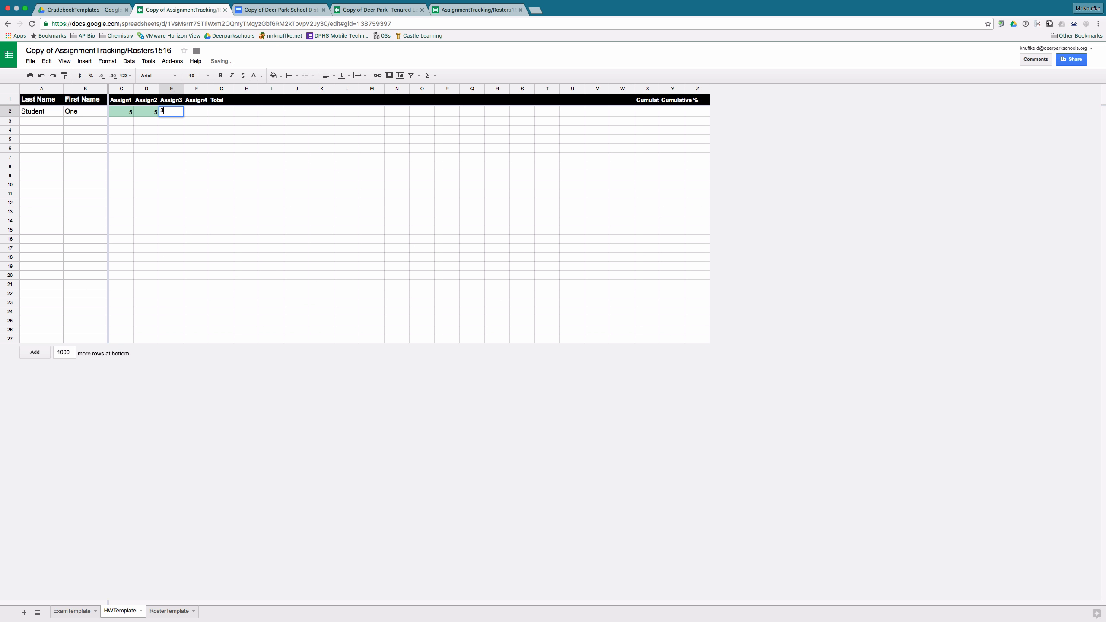
key(Tab)
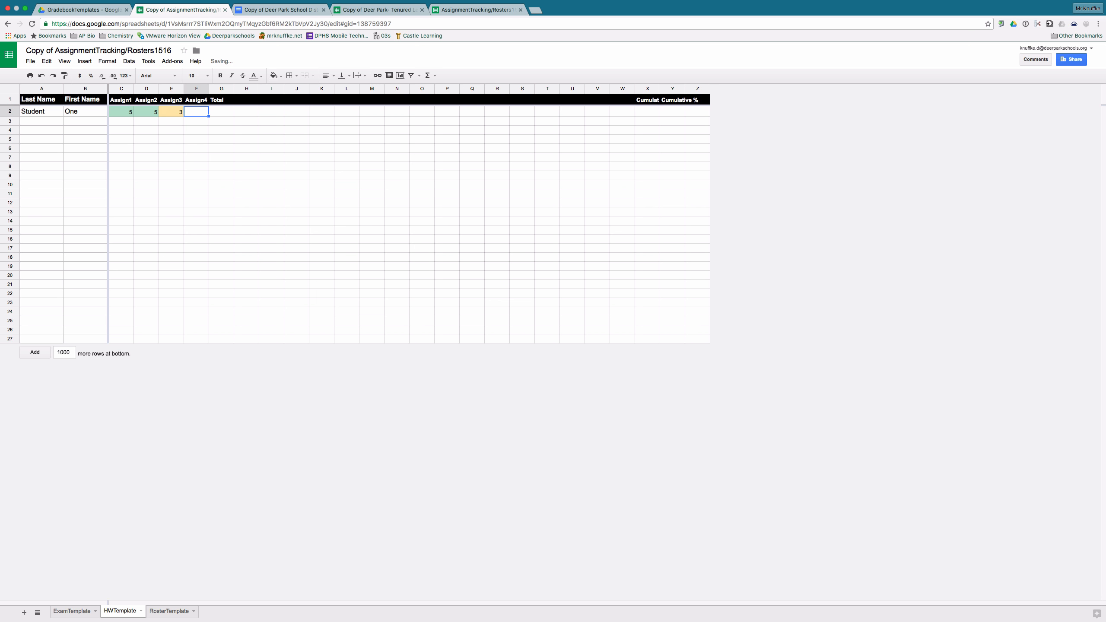
text(0)
key(Tab)
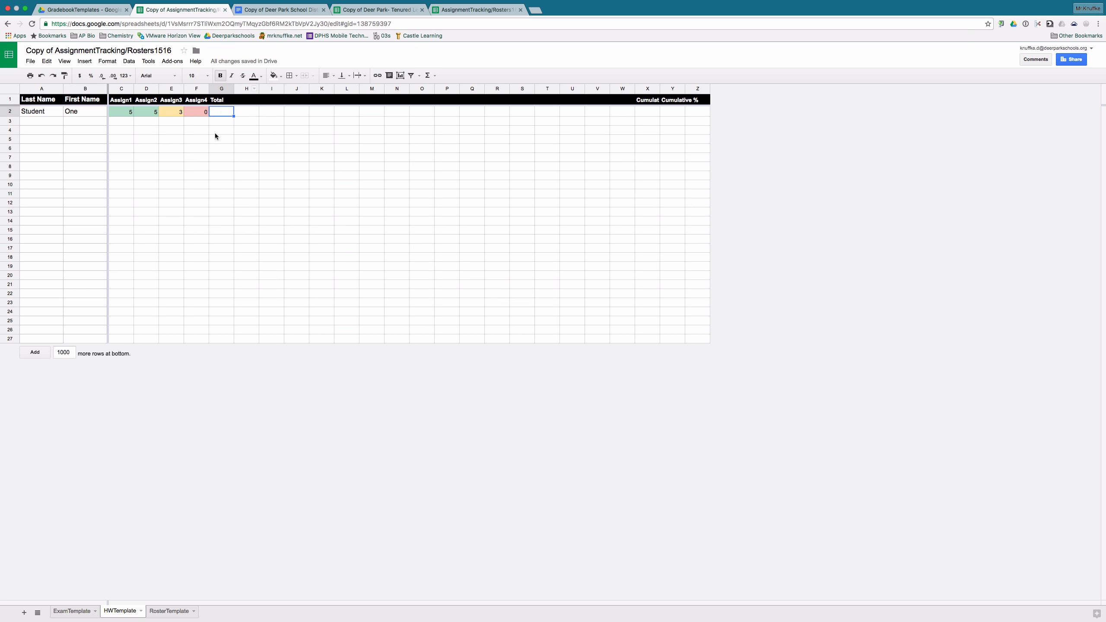
- Clear the Total heading from cell G1 of the HWTemplate sheet
click(216, 102)
key(BackSpace)
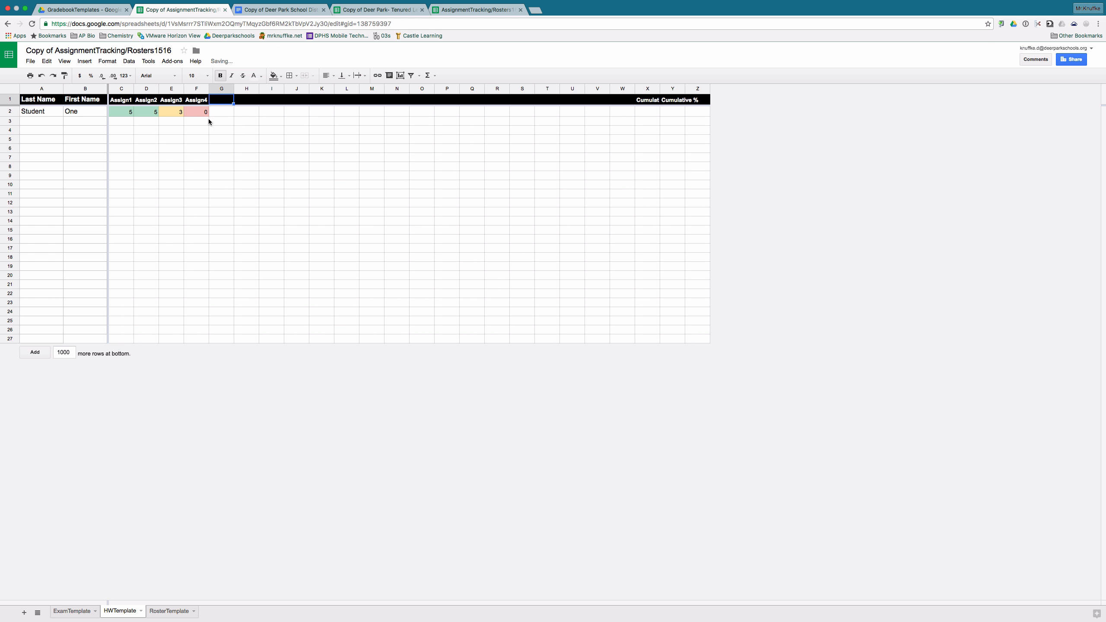
- Look at the cumulative columns of HWTemplate and the September columns of the ExamTemplate sheet
click(653, 112)
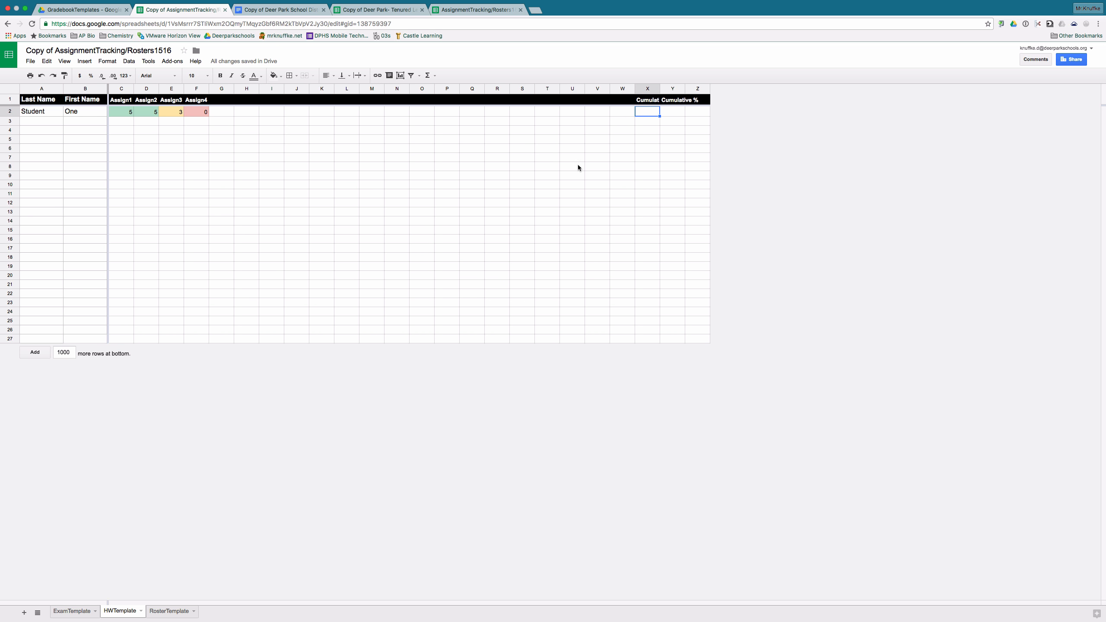
click(68, 611)
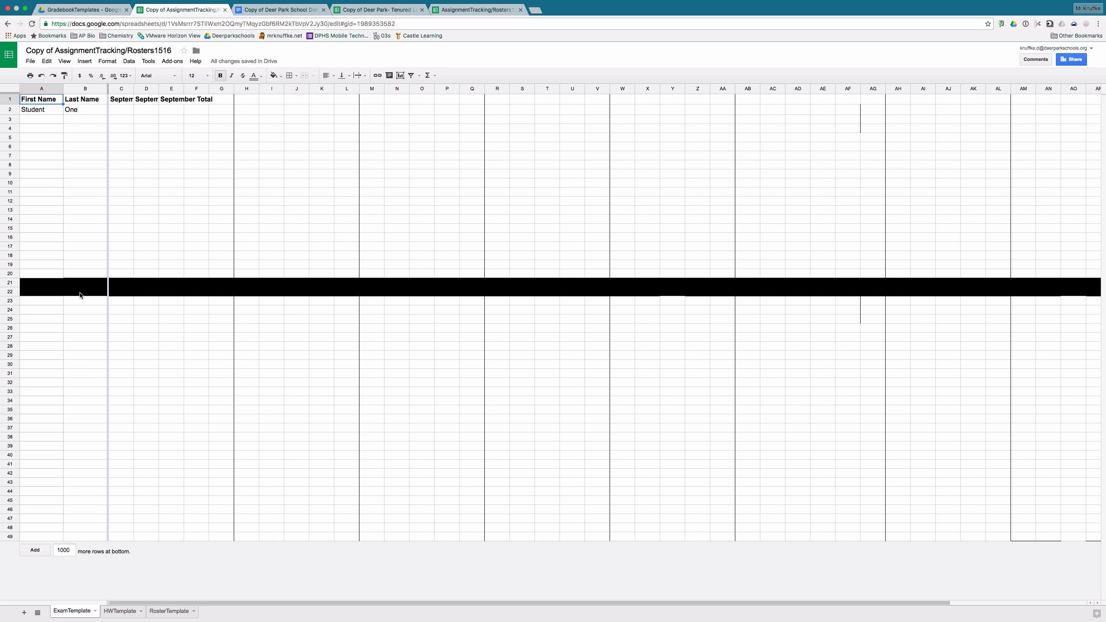
click(120, 109)
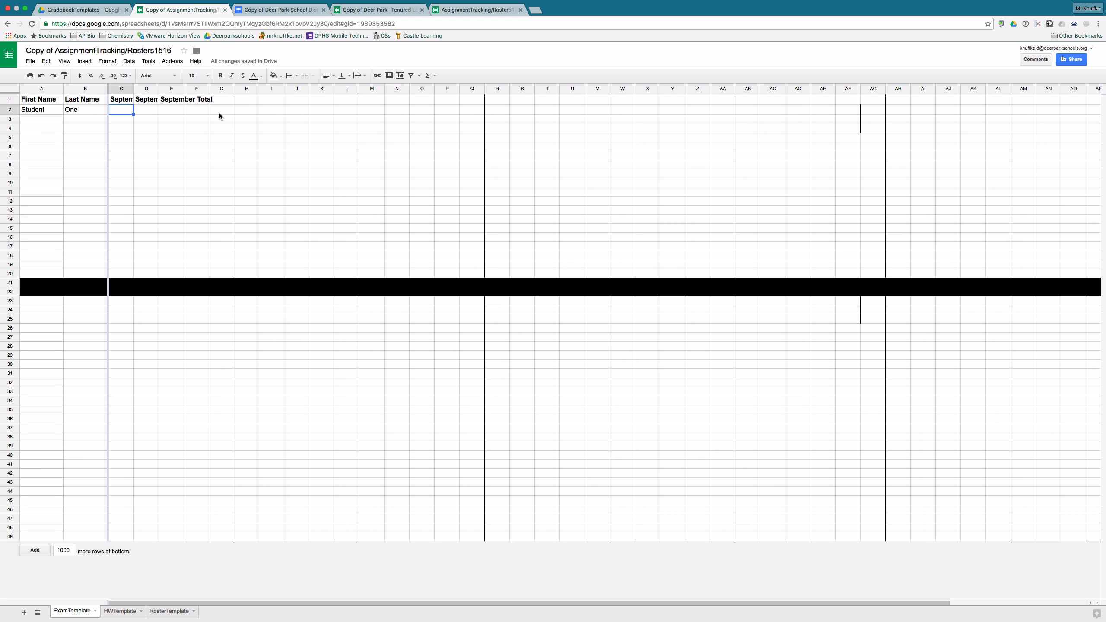
- Close the copied assignment tracking, Deer Park School District and Tenured Lesson Plan Template files, leaving AssignmentTracking/Rosters1516 open
click(225, 10)
click(225, 10)
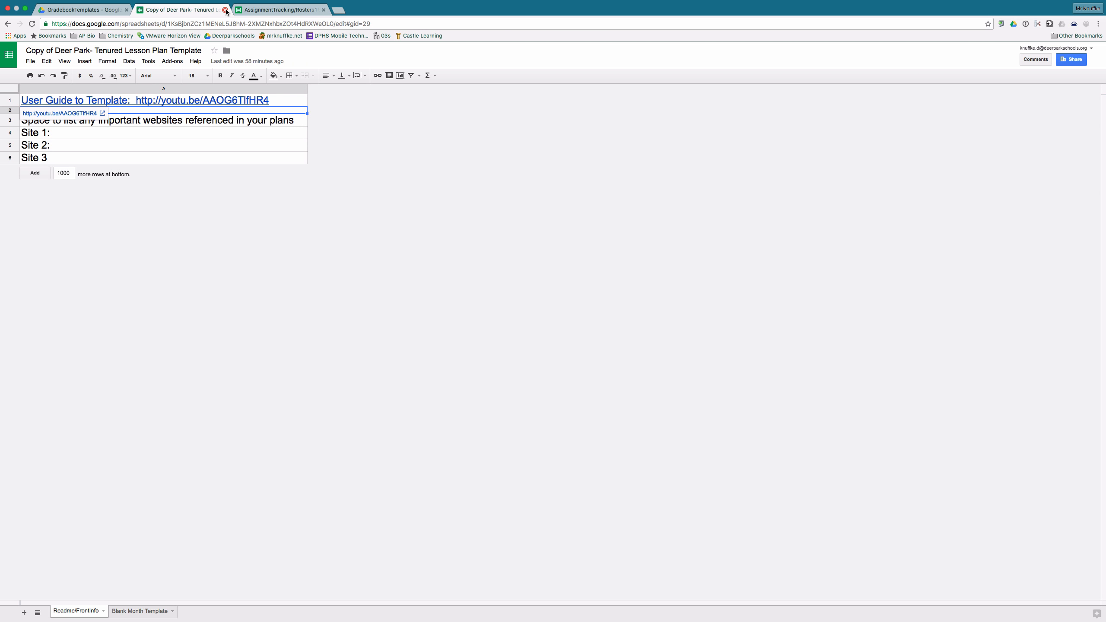
click(225, 10)
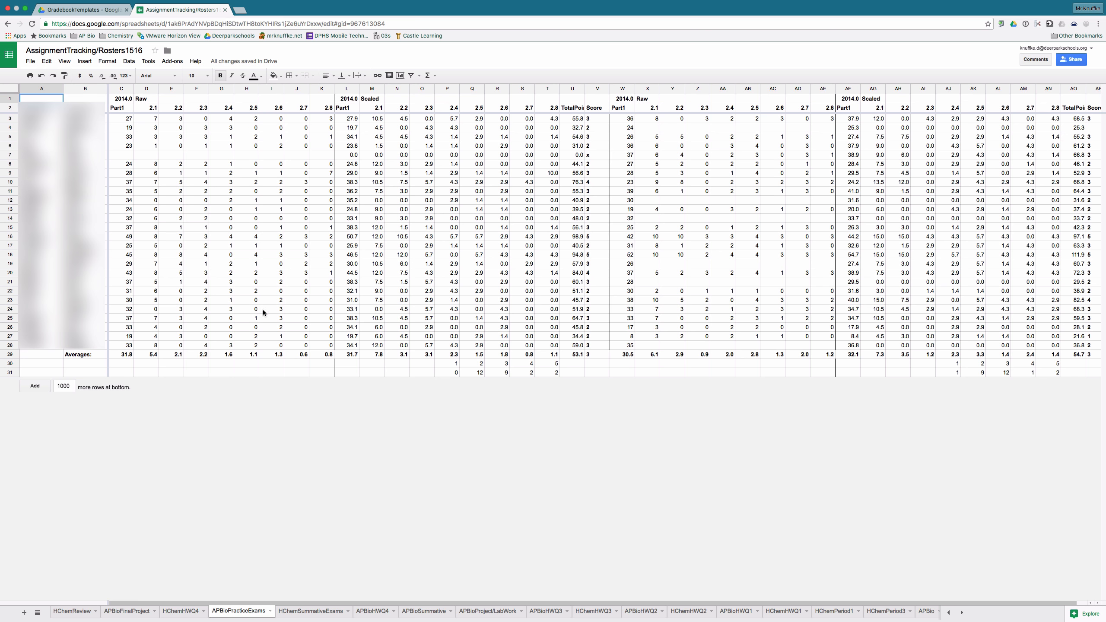
- View the scores on the APBioPracticeExams sheet and open the HChemHWQ4 sheet
scroll(644, 292, right, 1)
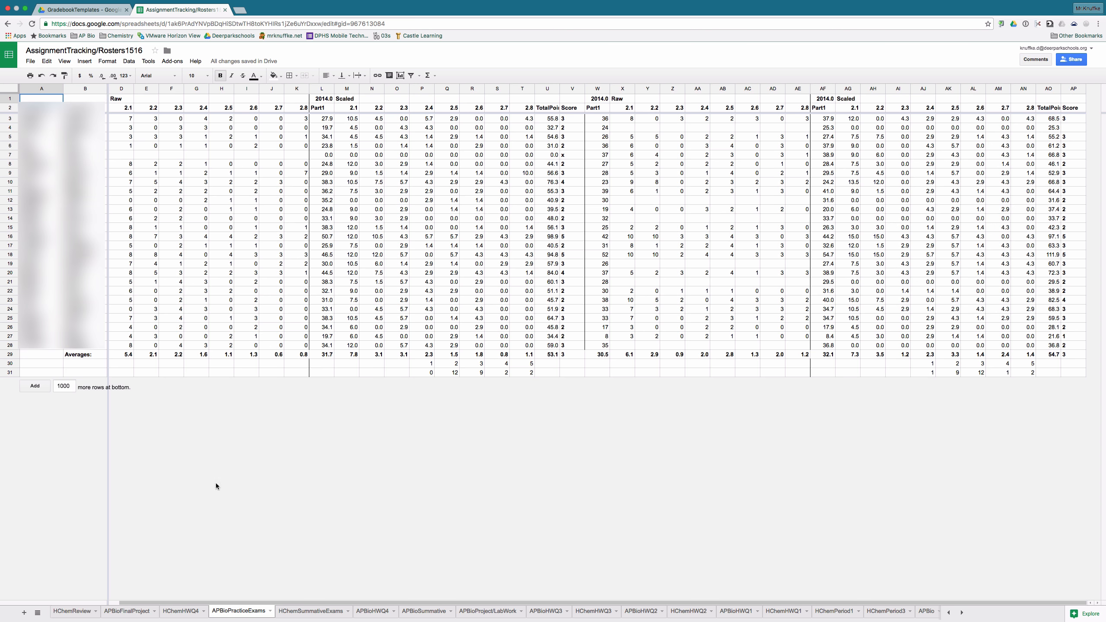
click(174, 612)
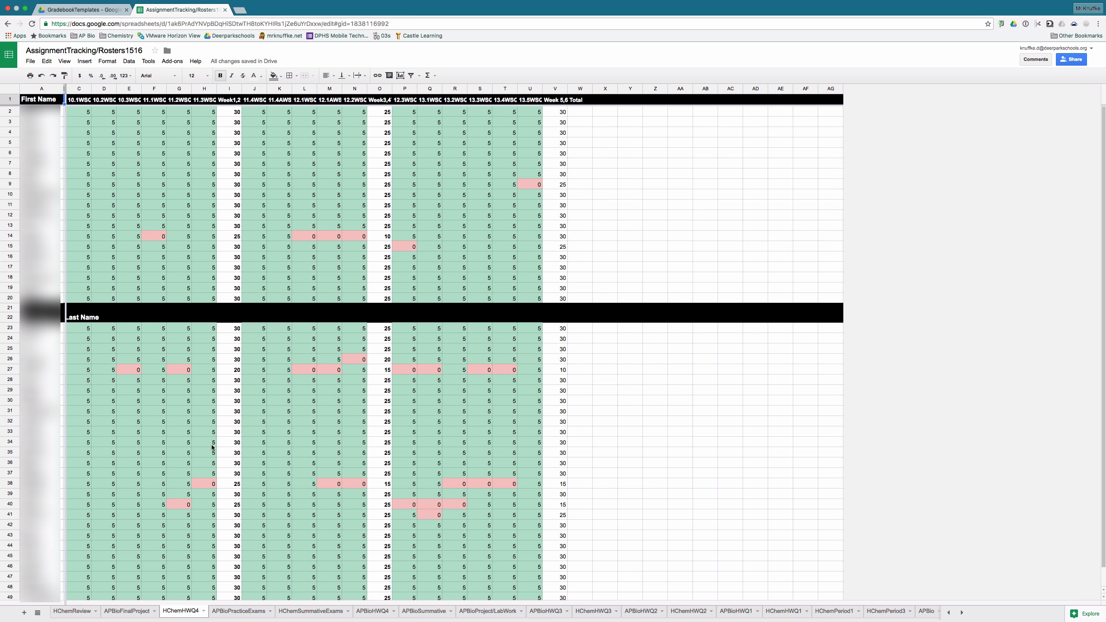